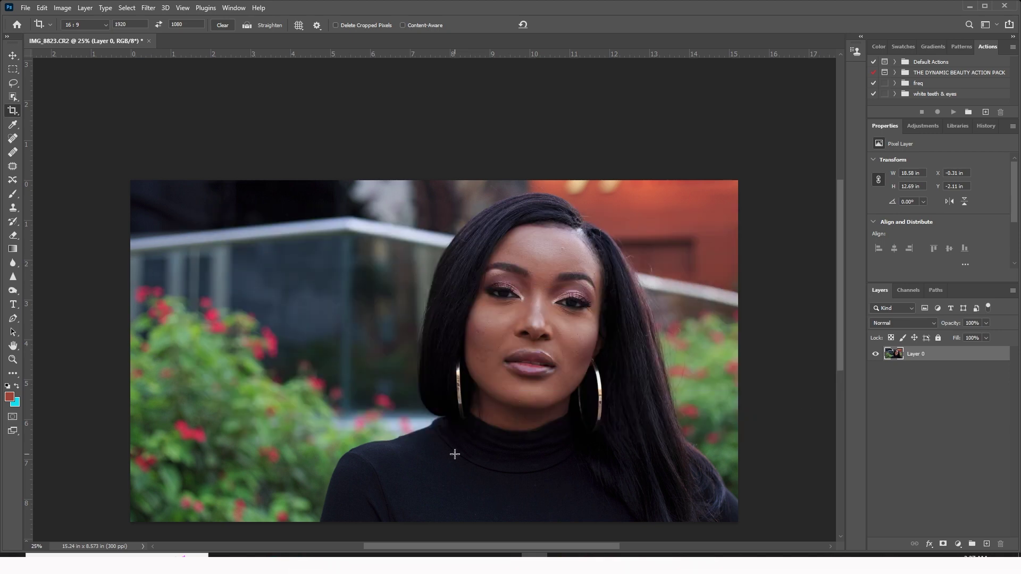
# Apply the 16:9 crop and duplicate the Background photo layer twice
pyautogui.press('Return')
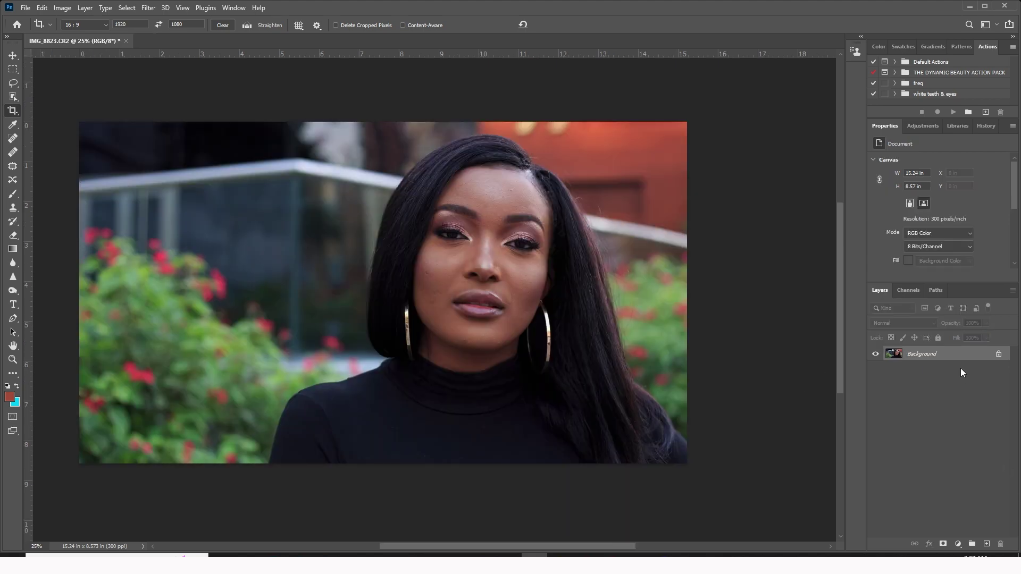
pyautogui.moveTo(961, 362); pyautogui.dragTo(986, 542)
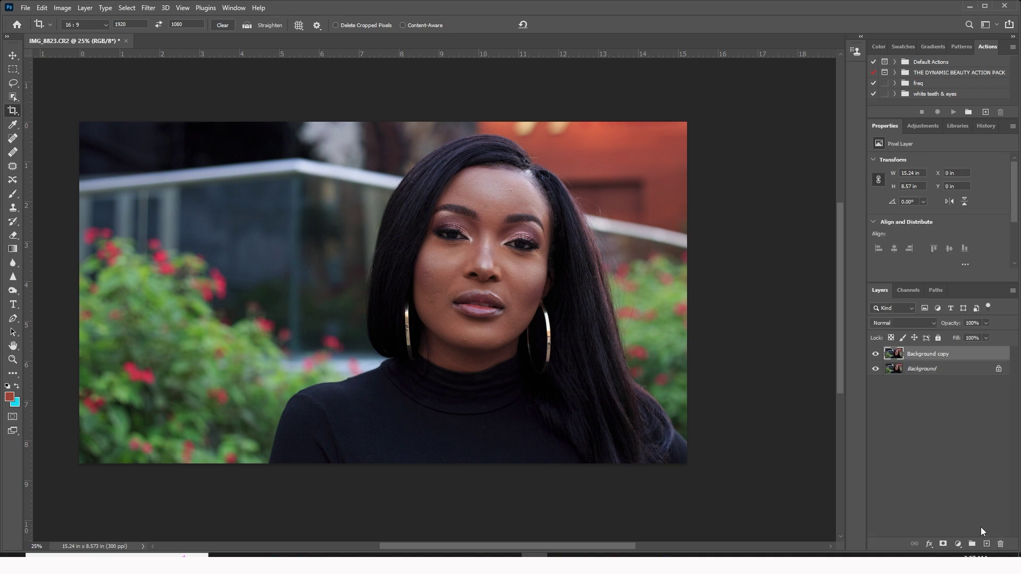
pyautogui.moveTo(968, 355); pyautogui.dragTo(986, 543)
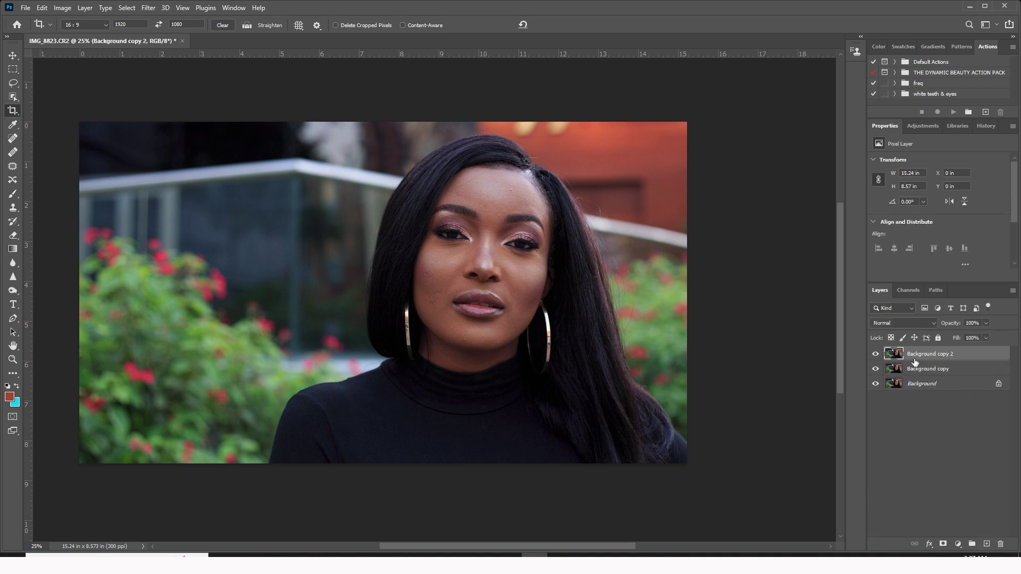
# Name the copies TEXTURE and COLORS, hide TEXTURE, and select COLORS
pyautogui.doubleClick(918, 358)
pyautogui.write('C')
pyautogui.write('TEXTURE')
pyautogui.doubleClick(925, 368)
pyautogui.write('COLORS')
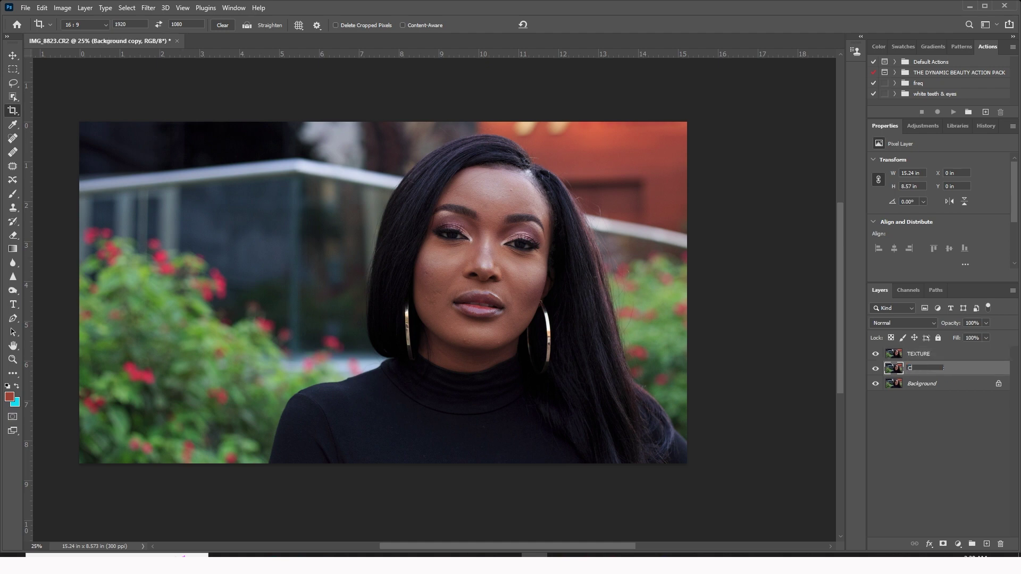
pyautogui.click(973, 398)
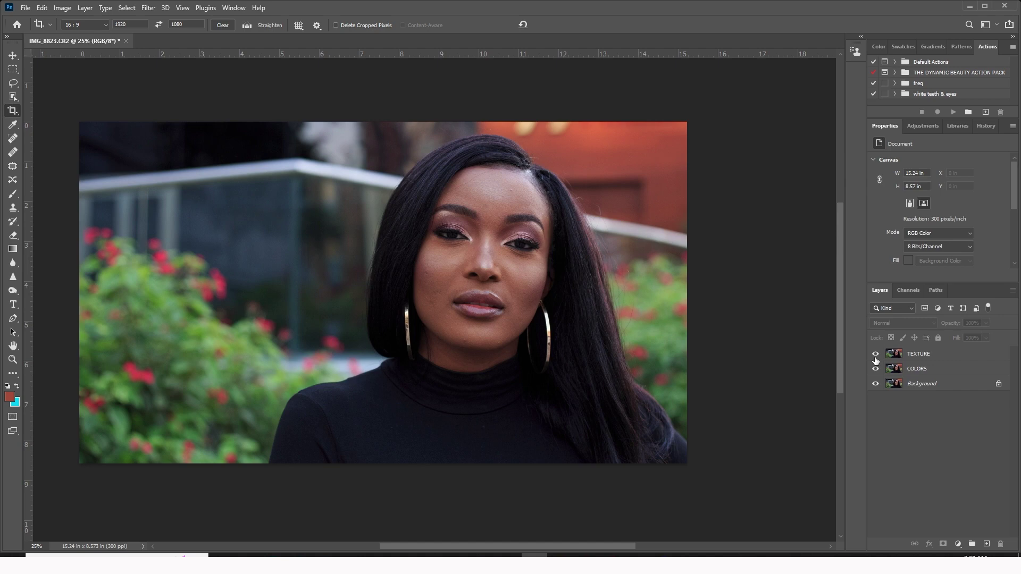
pyautogui.click(875, 355)
pyautogui.click(935, 370)
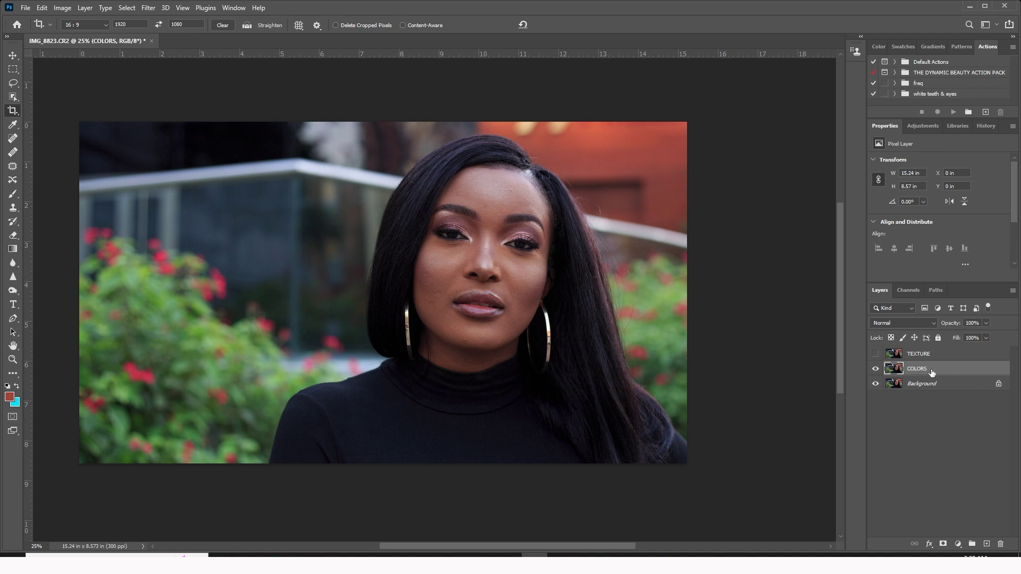
# Start a Gaussian Blur on COLORS at a 0.1-pixel radius, previewing the forehead skin
pyautogui.click(149, 8)
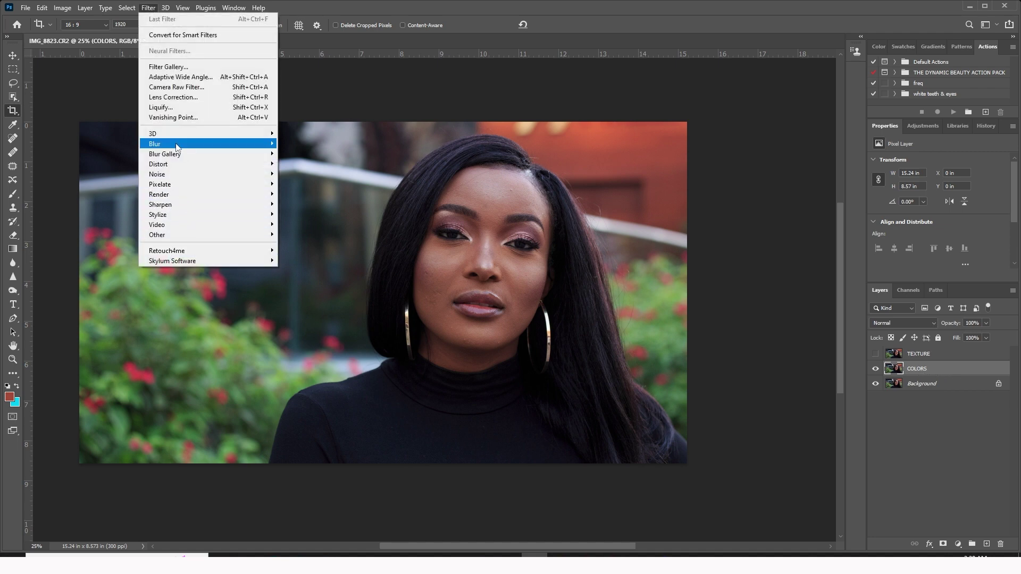
pyautogui.moveTo(176, 146)
pyautogui.click(319, 184)
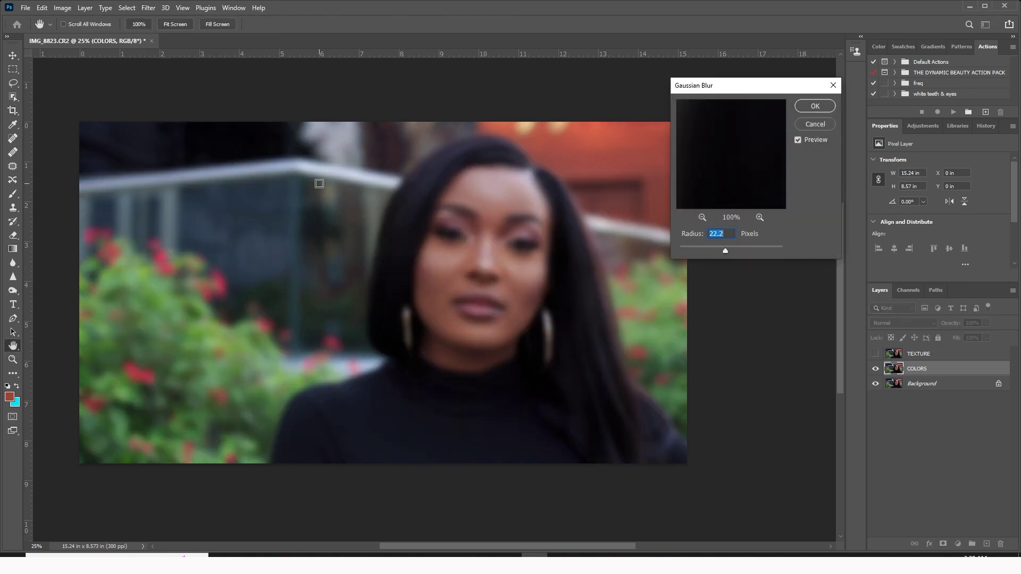
pyautogui.moveTo(725, 251); pyautogui.dragTo(679, 251)
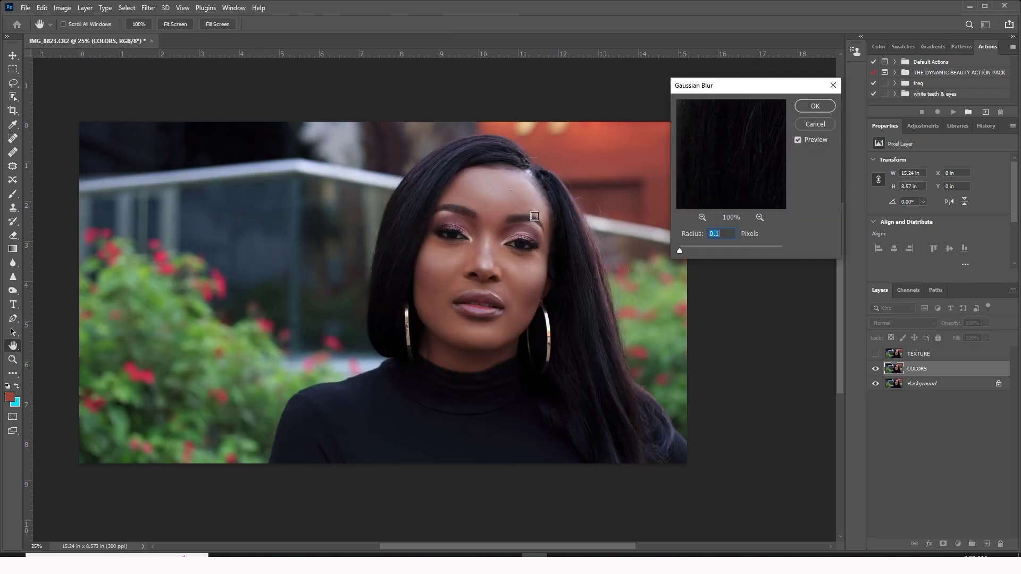
pyautogui.click(493, 201)
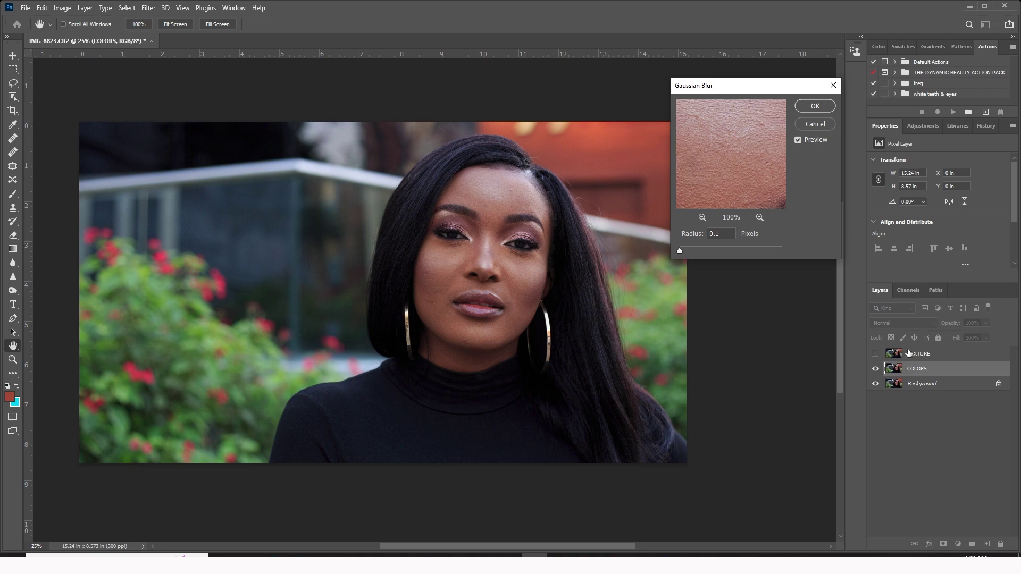
# Raise the blur radius while checking eyebrow and eye, then apply 6.2 pixels
pyautogui.click(683, 248)
pyautogui.click(692, 247)
pyautogui.click(698, 248)
pyautogui.moveTo(720, 150); pyautogui.dragTo(749, 121)
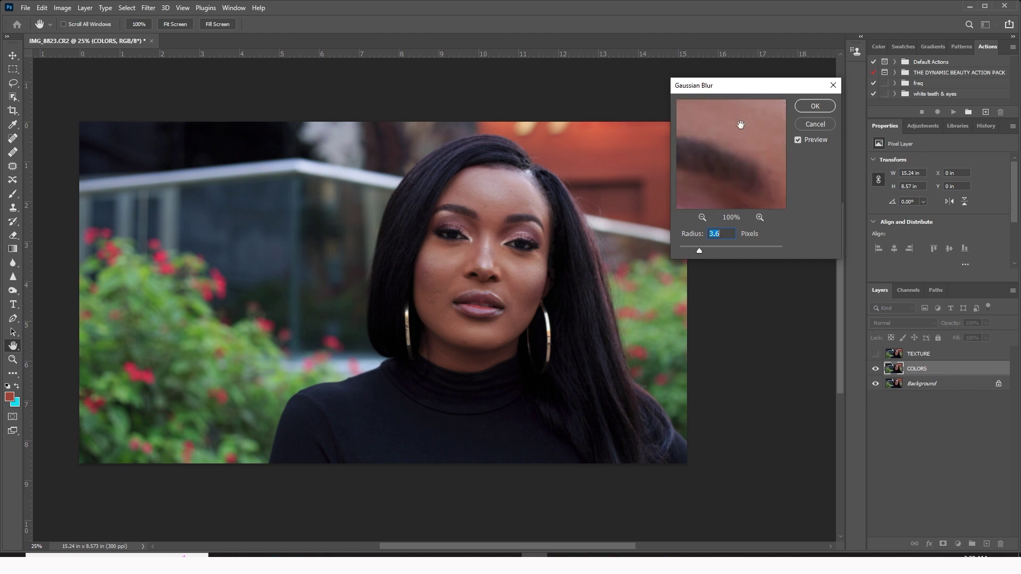
pyautogui.moveTo(748, 180); pyautogui.dragTo(725, 171)
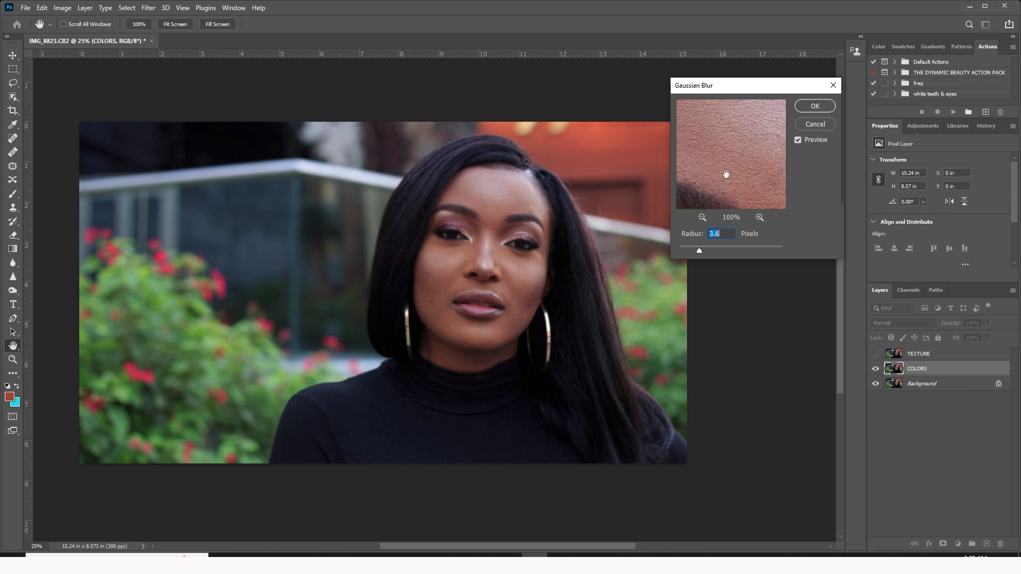
pyautogui.click(706, 249)
pyautogui.moveTo(716, 187); pyautogui.dragTo(756, 145)
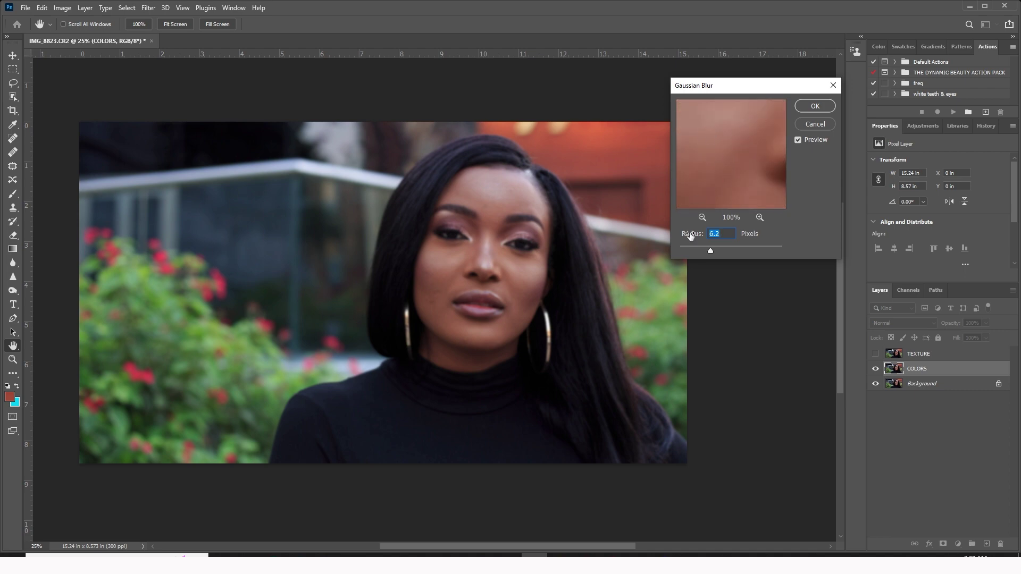
pyautogui.click(813, 107)
# Show and select TEXTURE, then set Apply Image to Subtract COLORS at scale 2, offset 128
pyautogui.press('c')
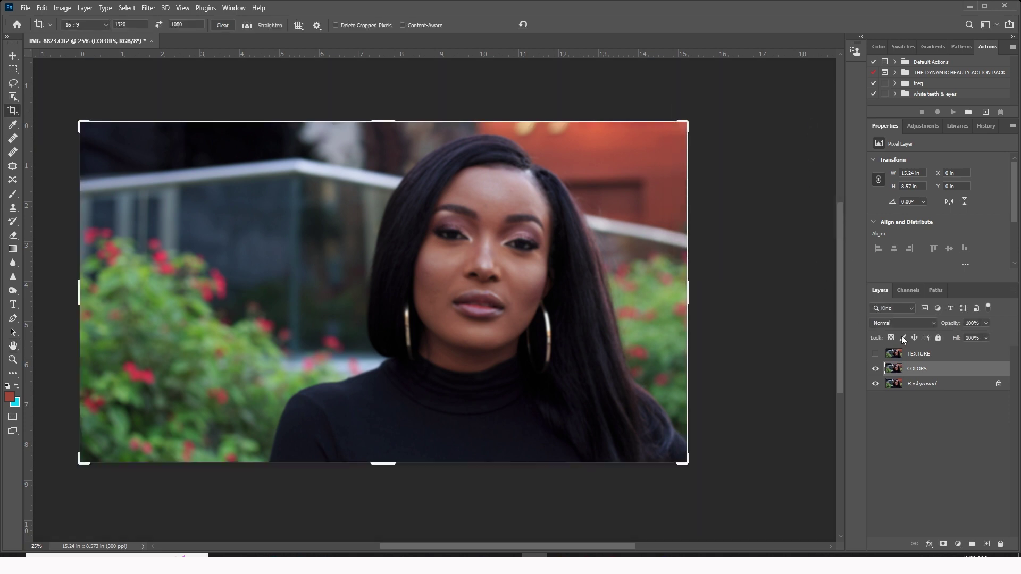
pyautogui.click(875, 354)
pyautogui.click(915, 355)
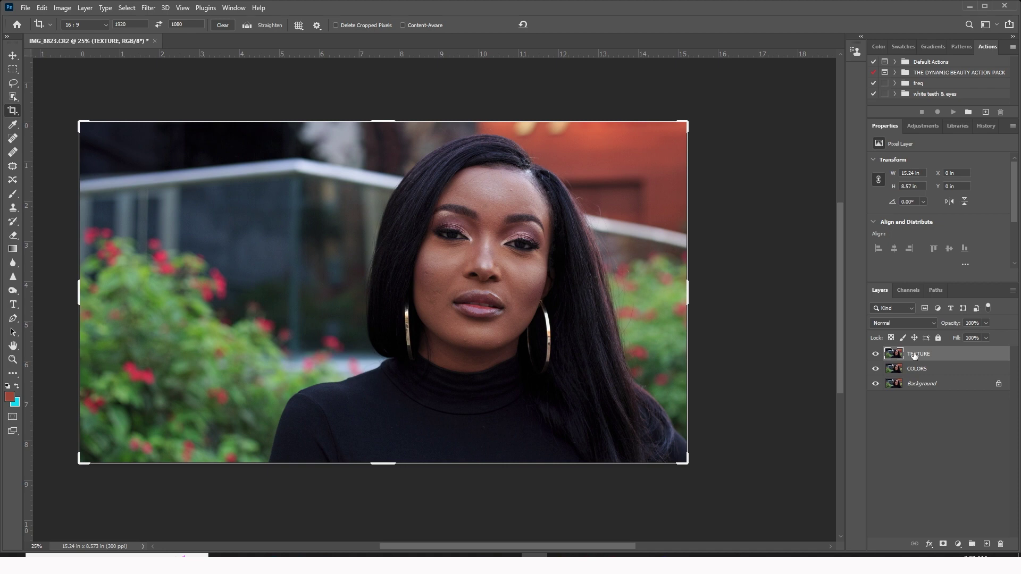
pyautogui.click(65, 10)
pyautogui.click(81, 163)
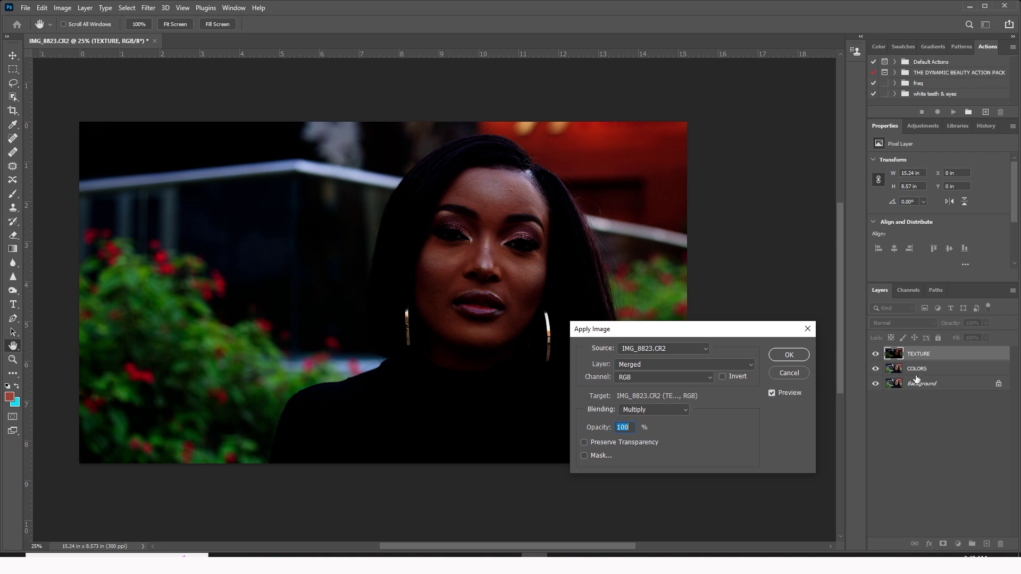
pyautogui.click(685, 413)
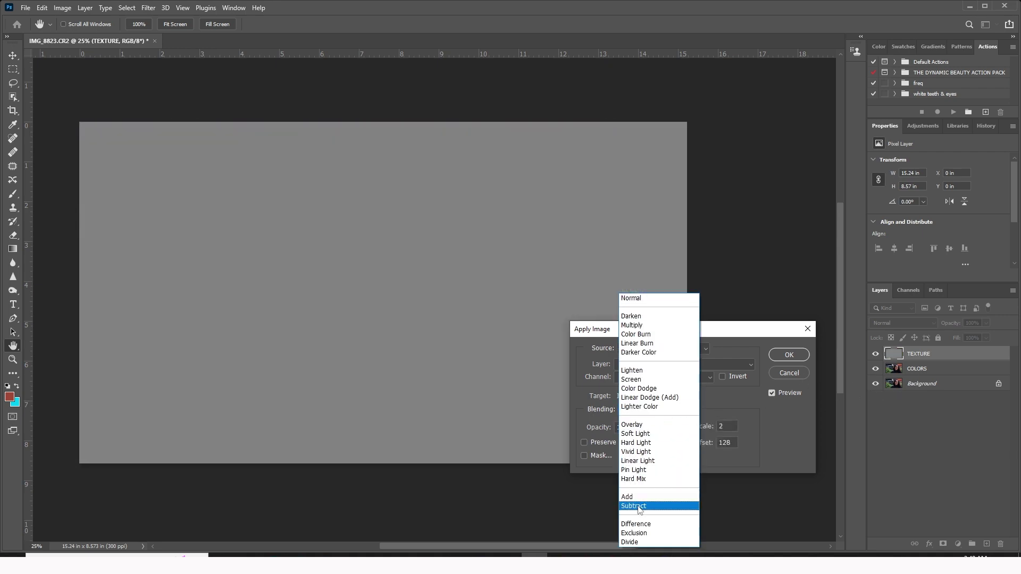
pyautogui.click(639, 506)
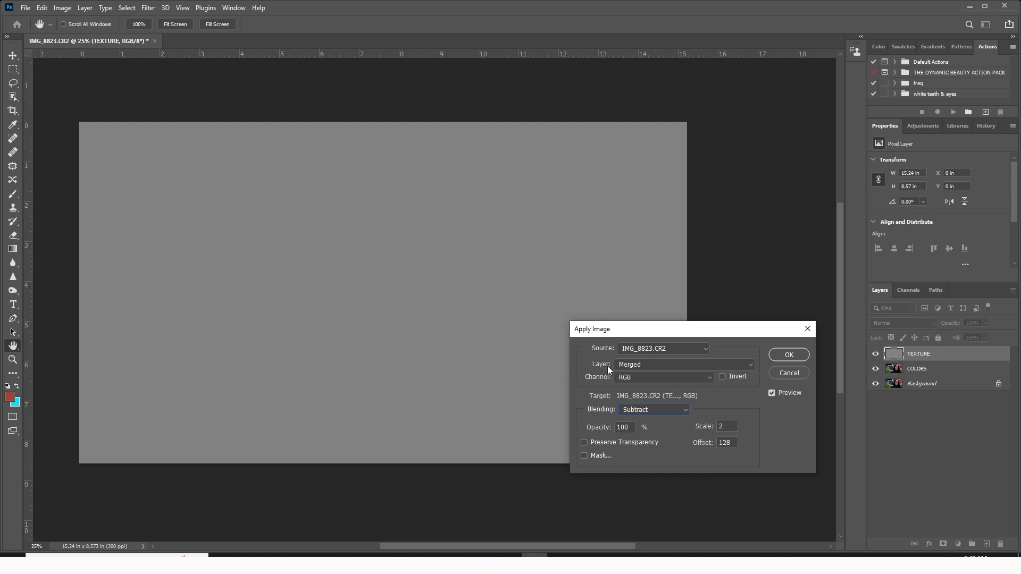
pyautogui.click(748, 365)
# Confirm the subtraction into TEXTURE and set TEXTURE's blend mode to Linear Light
pyautogui.click(787, 355)
pyautogui.press('c')
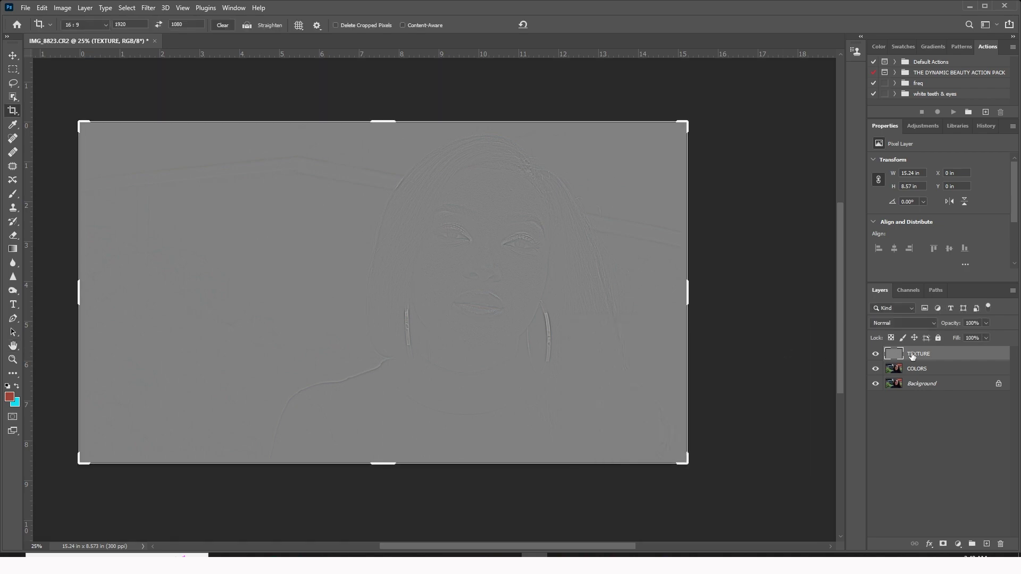
pyautogui.click(931, 326)
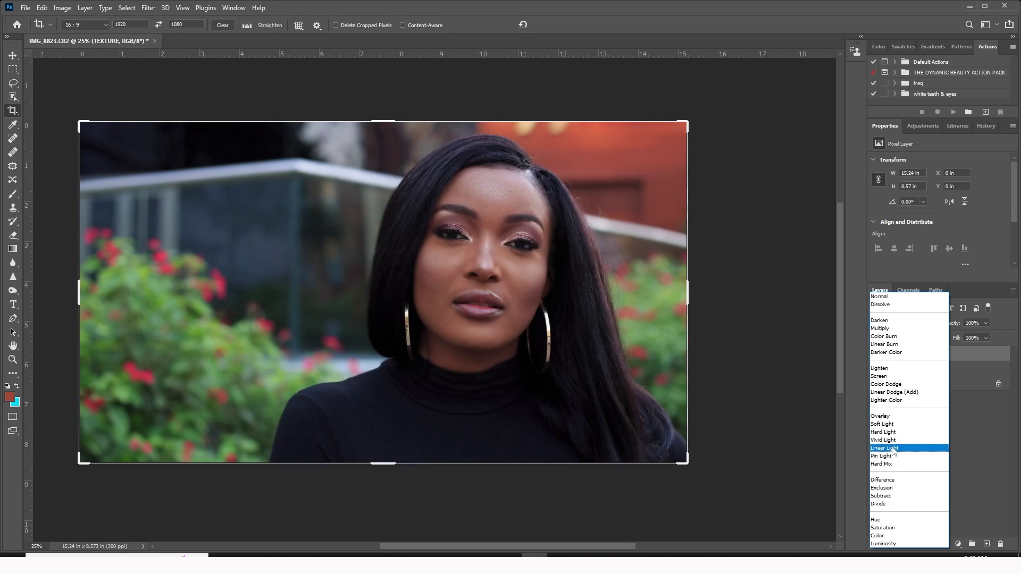
pyautogui.click(892, 449)
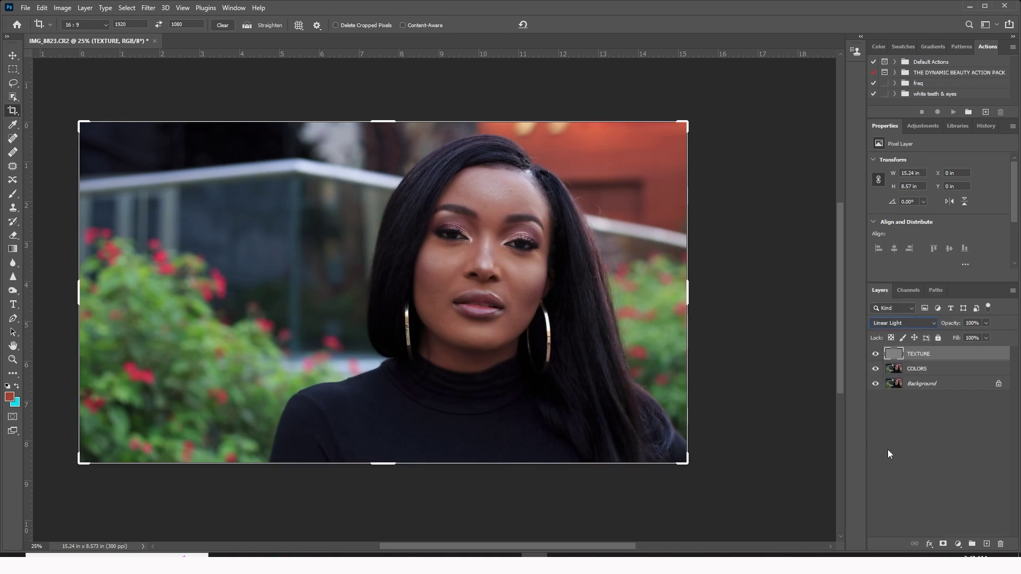
# Group TEXTURE and COLORS together and name the group FREQUENCY
pyautogui.keyDown('shift'); pyautogui.click(941, 369); pyautogui.keyUp('shift')
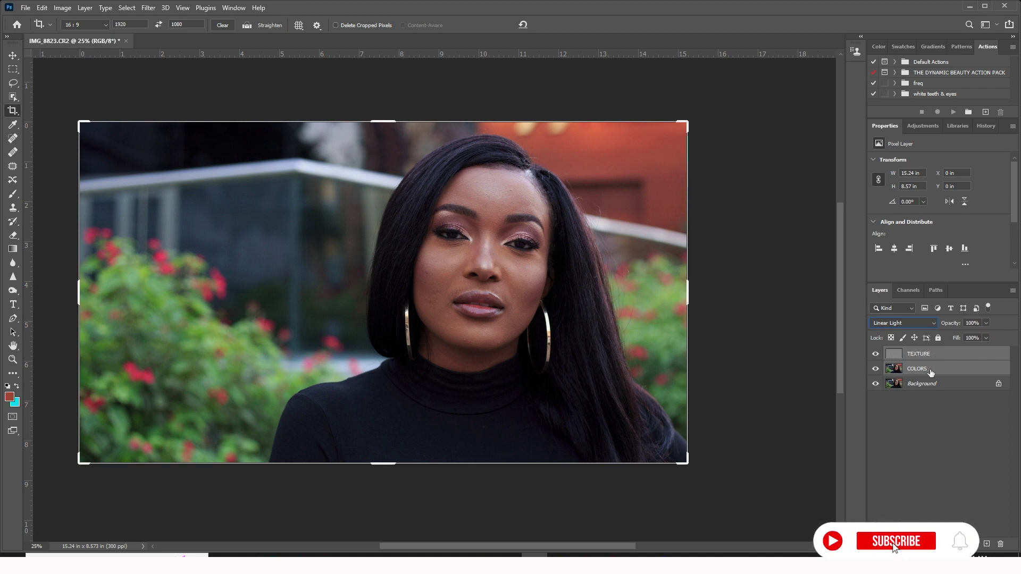
pyautogui.moveTo(929, 373); pyautogui.dragTo(969, 542)
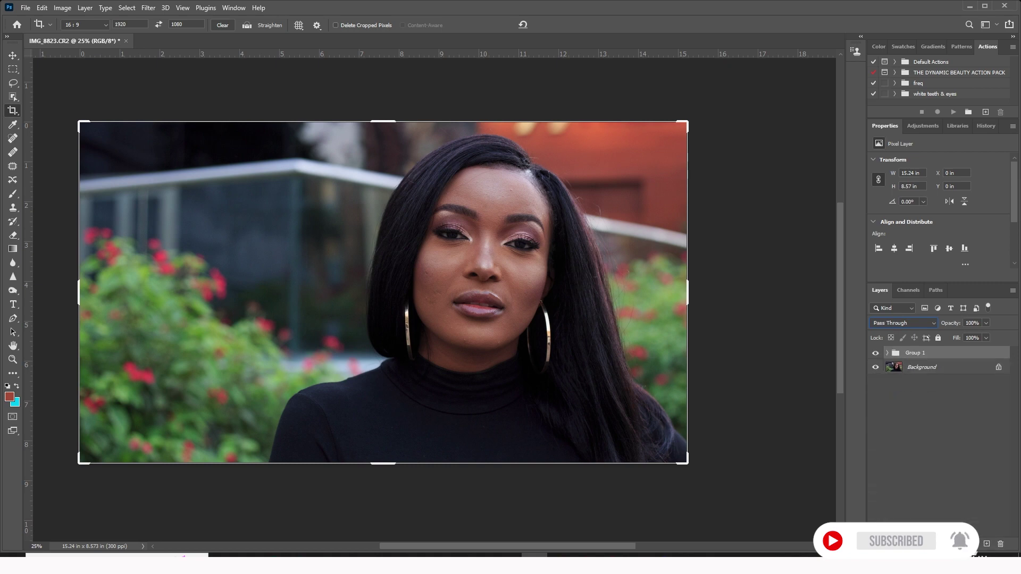
pyautogui.doubleClick(919, 355)
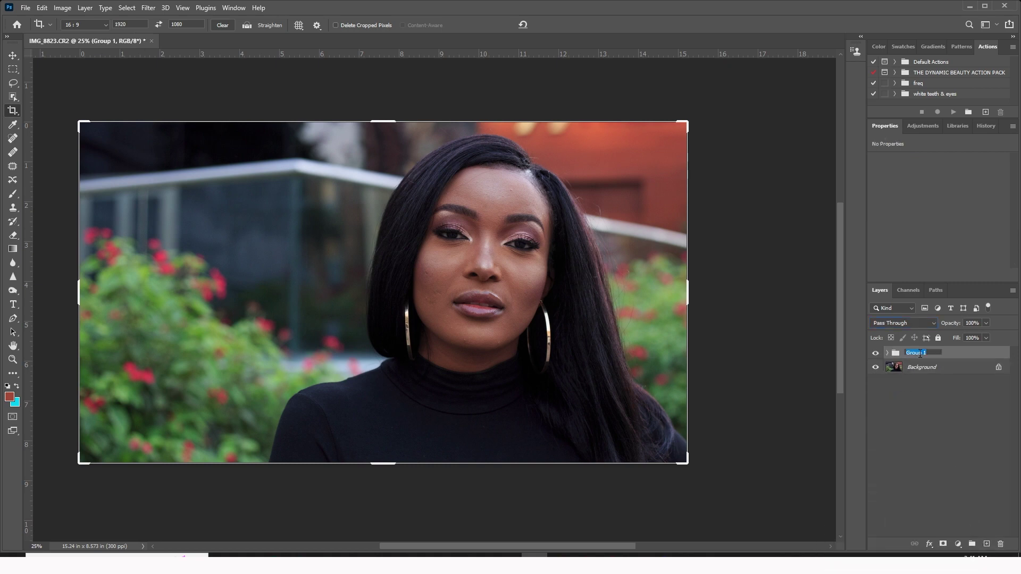
pyautogui.write('freQUEC')
pyautogui.press('BackSpace')
pyautogui.press('BackSpace')
pyautogui.press('BackSpace')
pyautogui.press('BackSpace')
pyautogui.press('BackSpace')
pyautogui.press('BackSpace')
pyautogui.press('BackSpace')
pyautogui.press('BackSpace')
pyautogui.press('BackSpace')
pyautogui.press('Return')
pyautogui.click(944, 413)
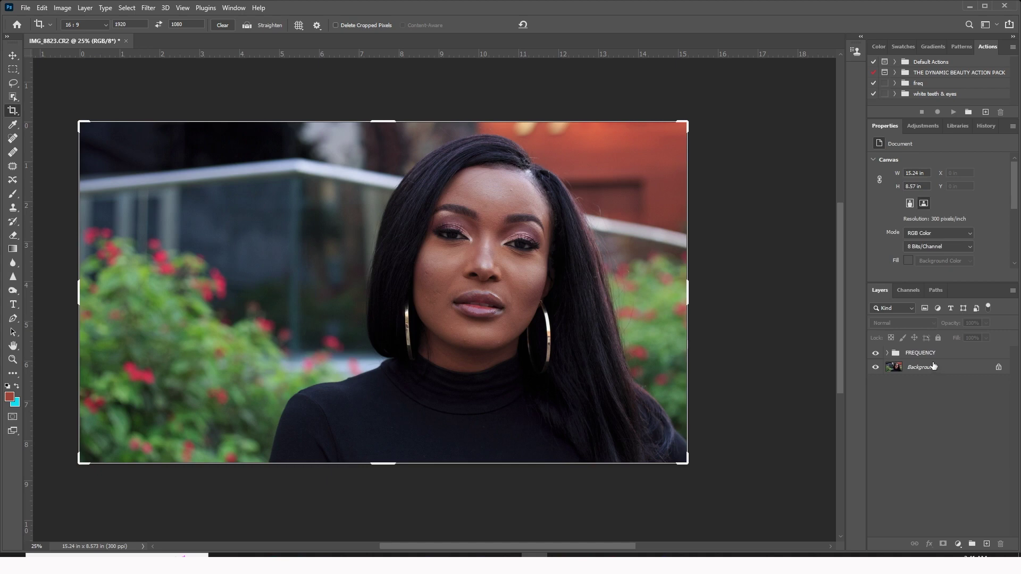
# Expand the FREQUENCY group, select COLORS, and zoom to 100% around the nose
pyautogui.click(888, 353)
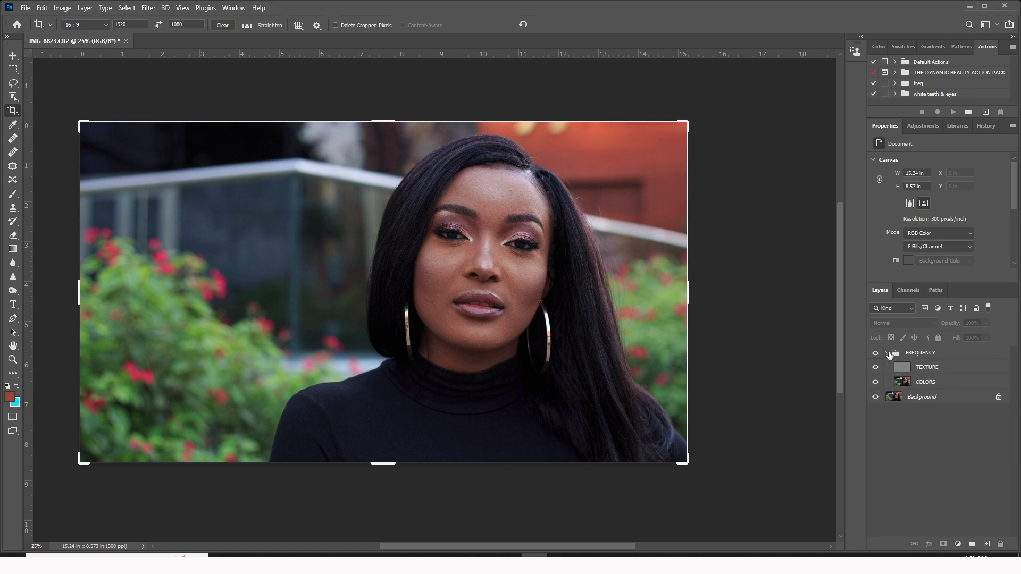
pyautogui.click(915, 381)
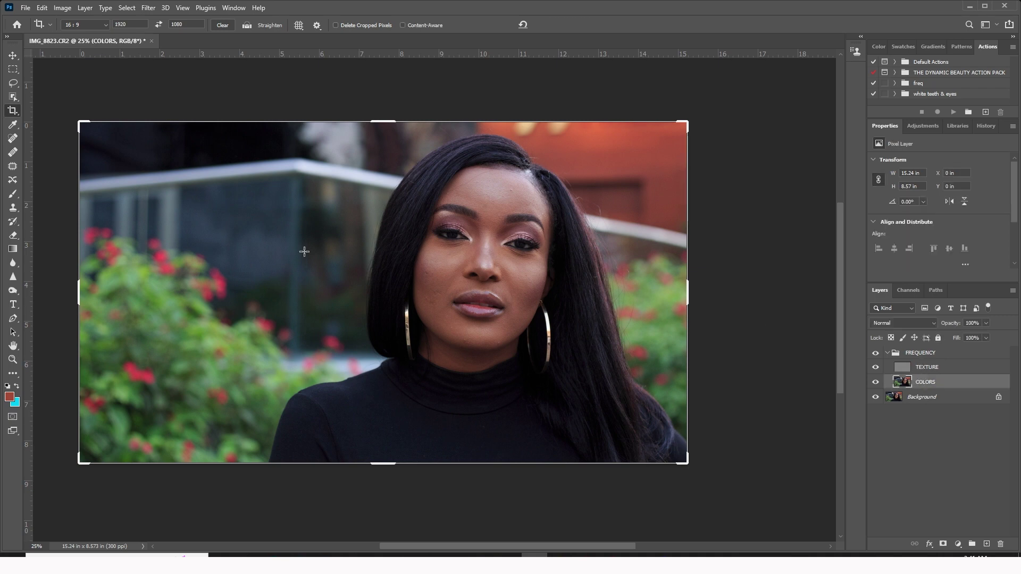
pyautogui.click(13, 360)
pyautogui.moveTo(485, 265); pyautogui.dragTo(484, 265)
pyautogui.click(485, 265)
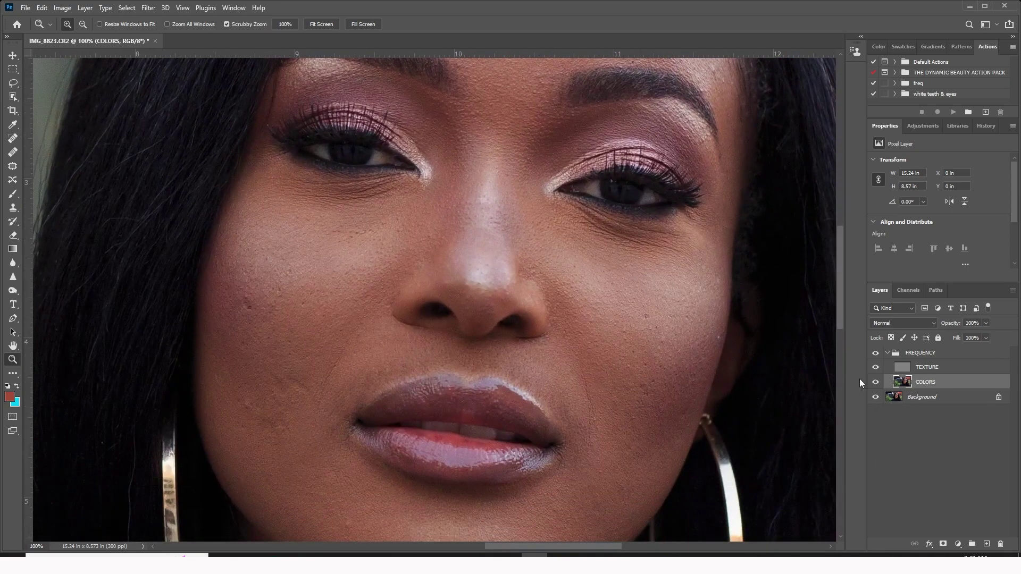
# Lasso the cheek under the image-left eye and set a Gaussian Blur radius of 18 pixels
pyautogui.click(14, 84)
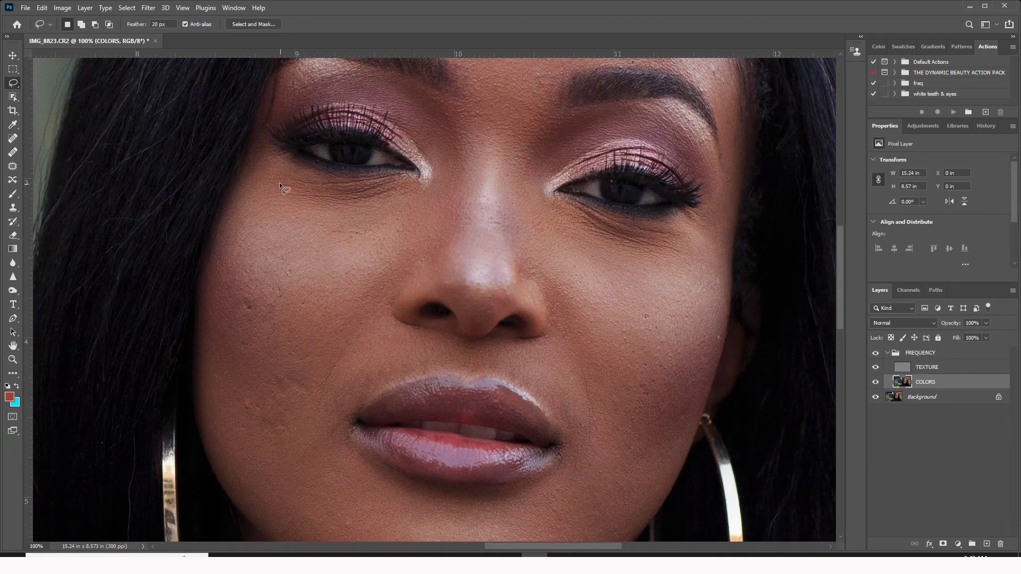
pyautogui.moveTo(263, 166)
pyautogui.mouseDown()
pyautogui.moveTo(295, 203)
pyautogui.moveTo(345, 209)
pyautogui.moveTo(427, 179)
pyautogui.moveTo(442, 179)
pyautogui.moveTo(454, 202)
pyautogui.moveTo(426, 244)
pyautogui.moveTo(382, 269)
pyautogui.moveTo(368, 302)
pyautogui.moveTo(404, 350)
pyautogui.moveTo(397, 372)
pyautogui.moveTo(362, 396)
pyautogui.moveTo(339, 466)
pyautogui.moveTo(298, 487)
pyautogui.moveTo(248, 439)
pyautogui.moveTo(225, 369)
pyautogui.moveTo(226, 236)
pyautogui.moveTo(259, 175)
pyautogui.mouseUp()
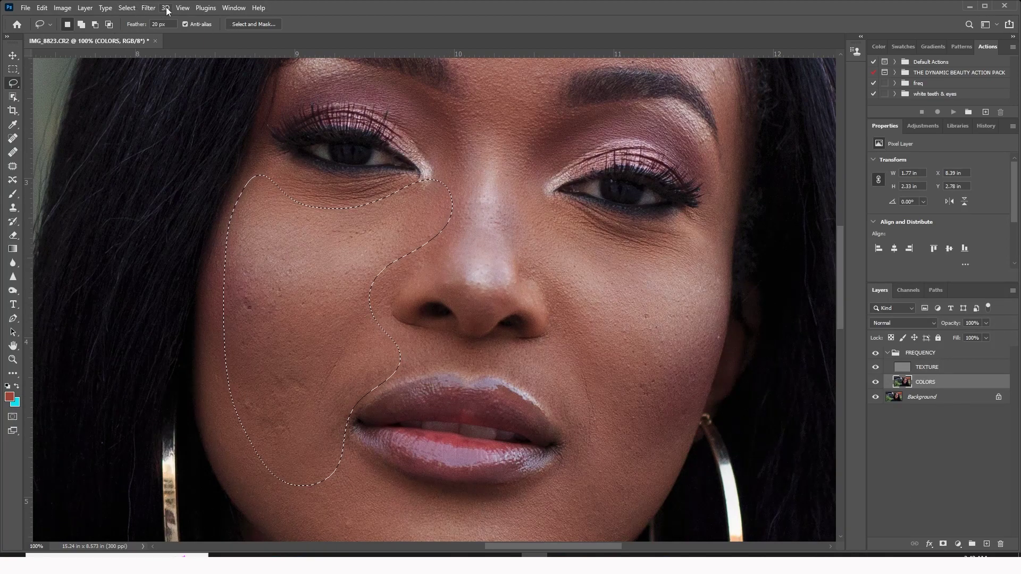
pyautogui.click(149, 8)
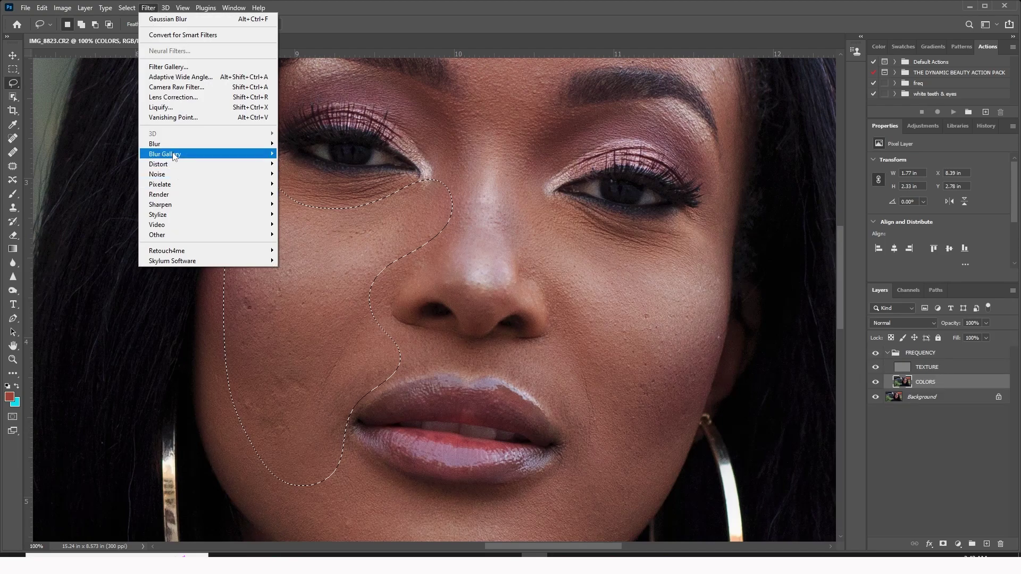
pyautogui.moveTo(172, 147)
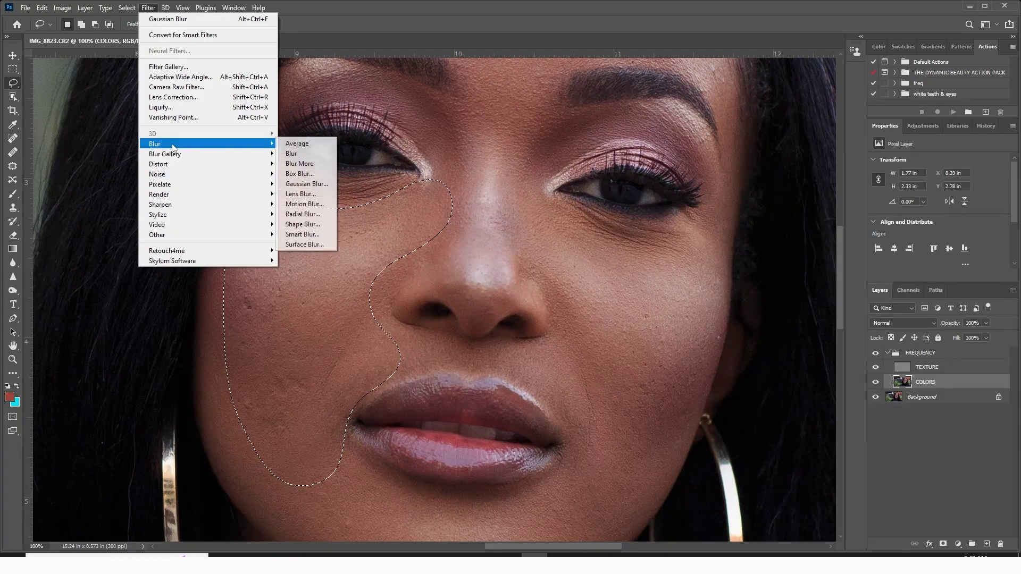
pyautogui.click(306, 184)
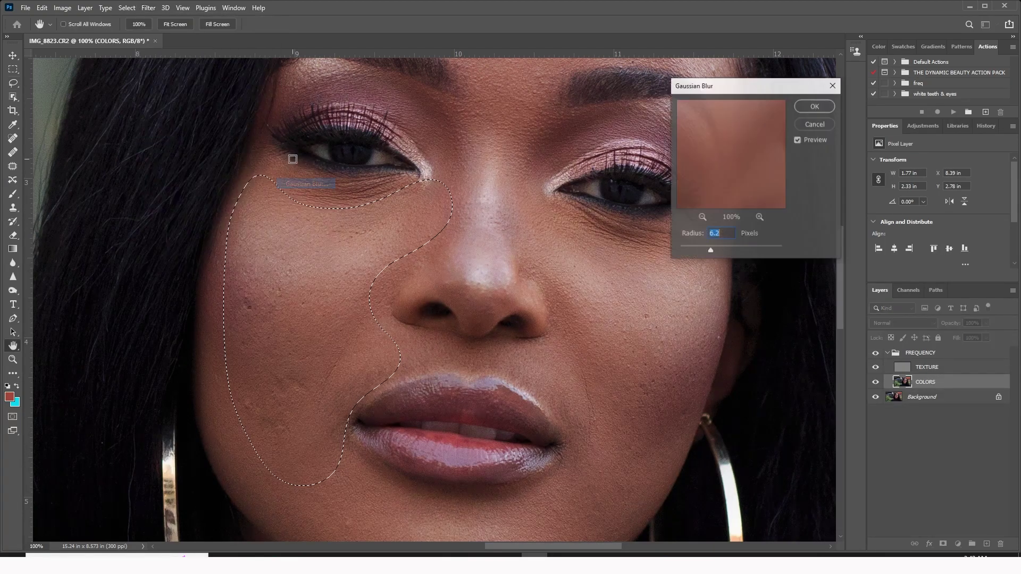
pyautogui.click(725, 252)
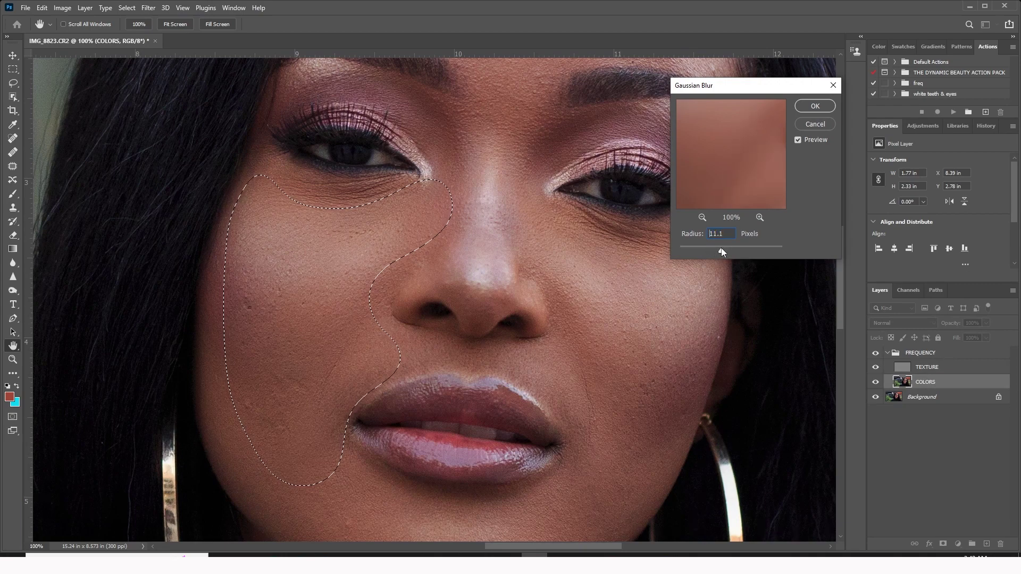
pyautogui.moveTo(721, 247); pyautogui.dragTo(721, 248)
# Apply the blur to the left cheek, then select and smooth the lower lip and chin
pyautogui.click(809, 107)
pyautogui.hotkey('ctrl', 'd')
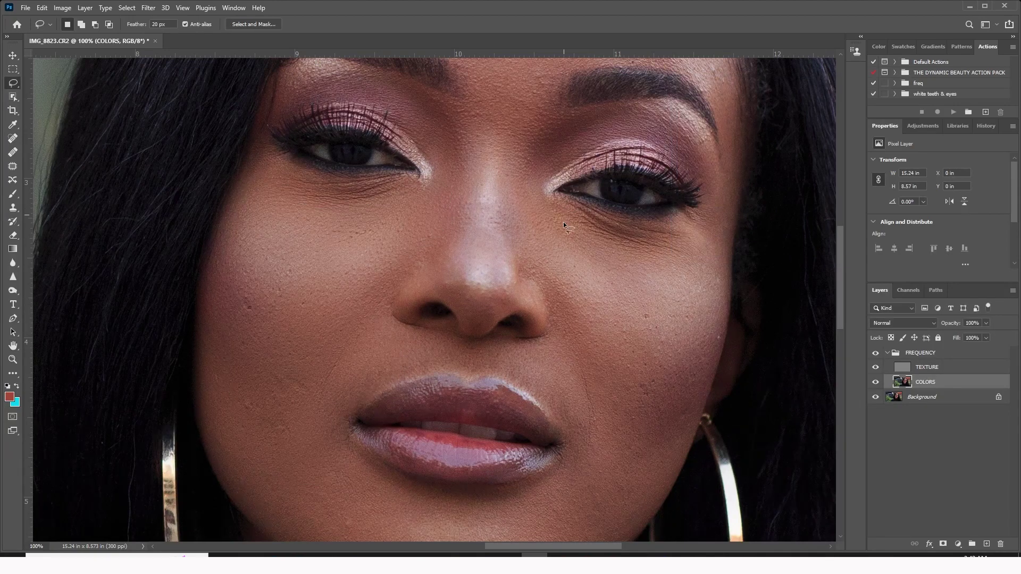
pyautogui.scroll(-5, 554, 228)
pyautogui.moveTo(317, 228)
pyautogui.mouseDown()
pyautogui.moveTo(369, 297)
pyautogui.moveTo(412, 321)
pyautogui.moveTo(502, 323)
pyautogui.moveTo(556, 296)
pyautogui.mouseUp()
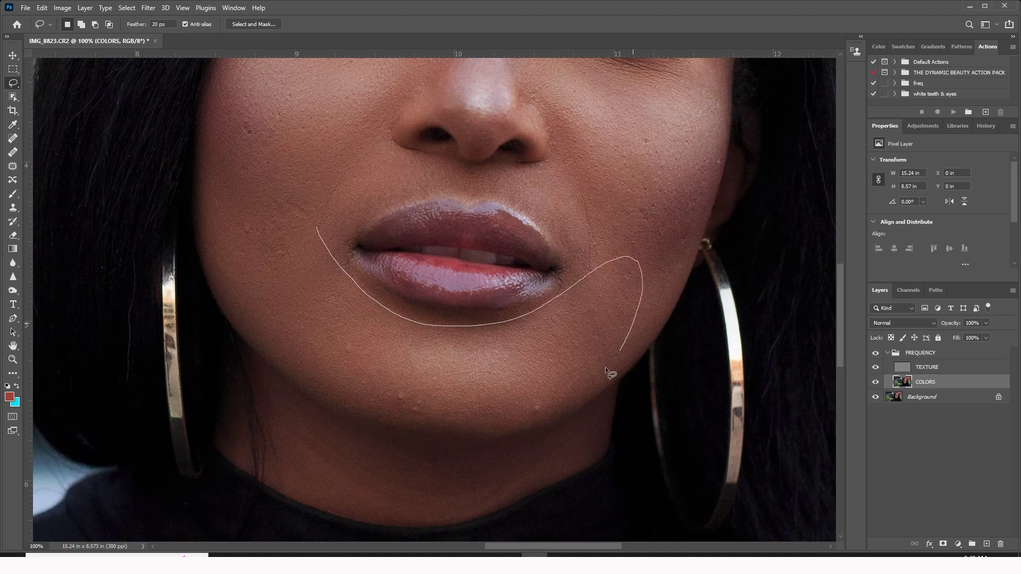
pyautogui.moveTo(524, 424)
pyautogui.mouseDown()
pyautogui.moveTo(458, 429)
pyautogui.moveTo(383, 406)
pyautogui.moveTo(313, 327)
pyautogui.moveTo(290, 229)
pyautogui.mouseUp()
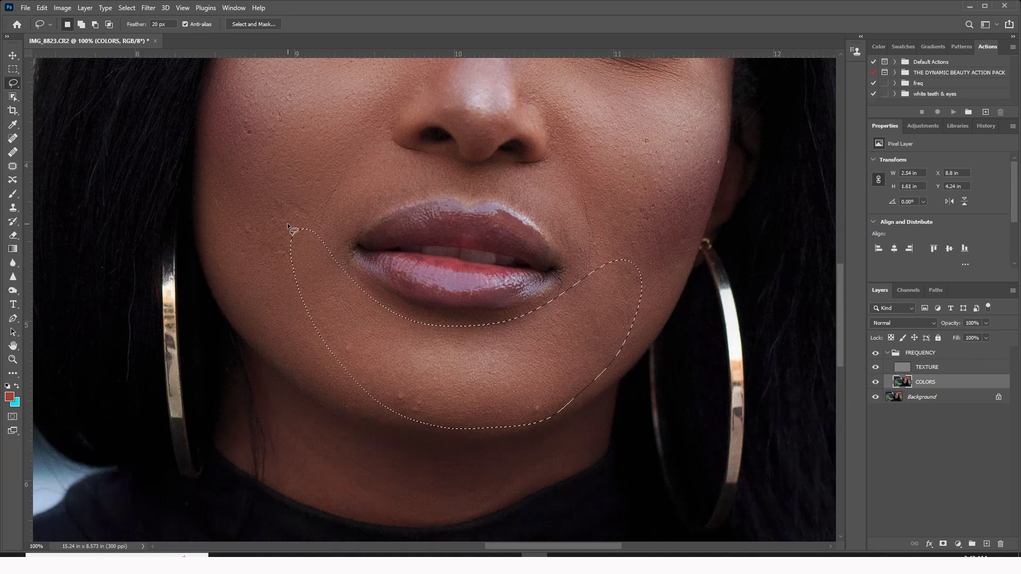
pyautogui.hotkey('ctrl', 'd')
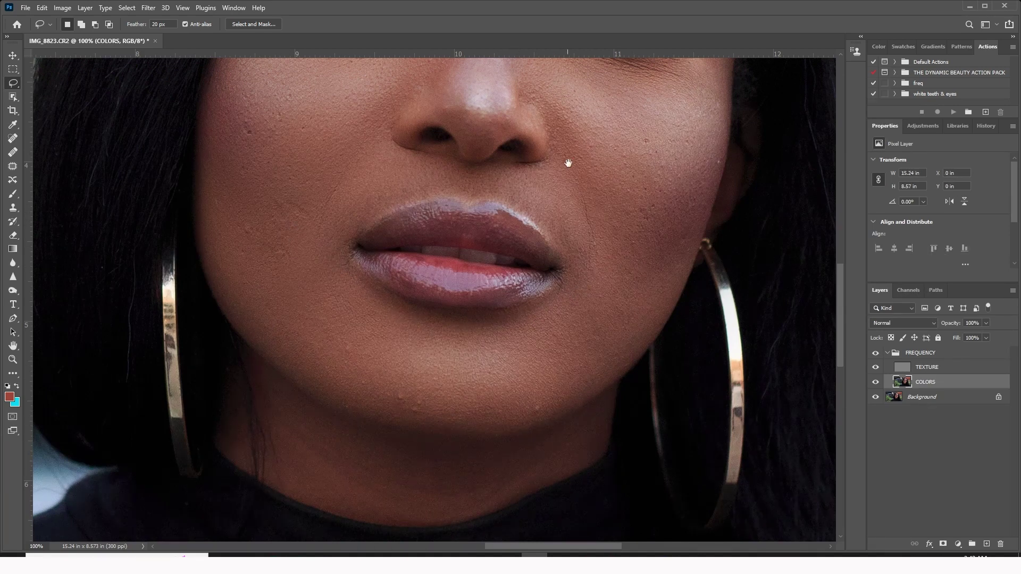
# Lasso and smooth the right cheek below the eye, then deselect
pyautogui.moveTo(607, 89); pyautogui.dragTo(522, 244)
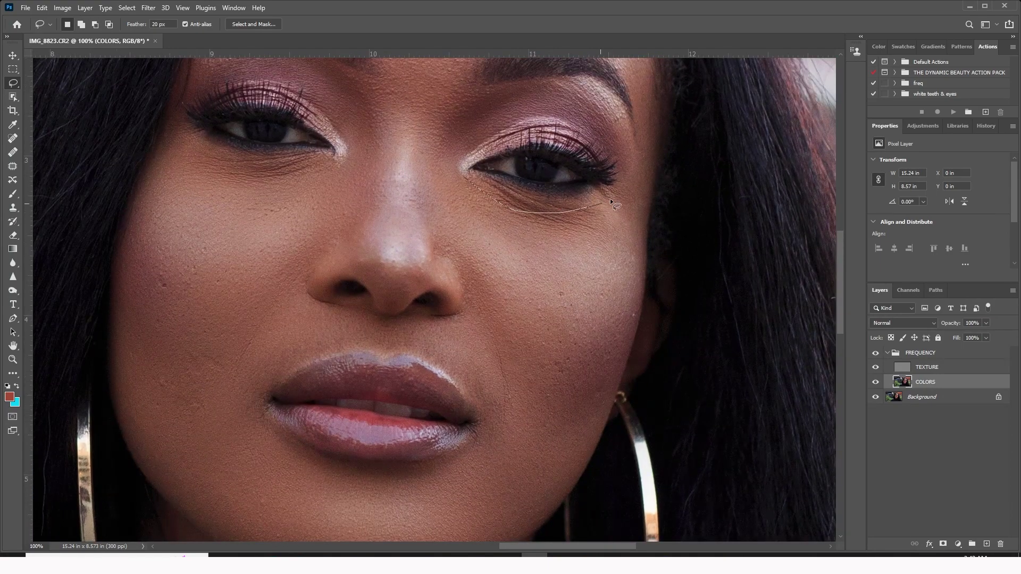
pyautogui.moveTo(629, 238); pyautogui.dragTo(620, 326)
pyautogui.moveTo(429, 182); pyautogui.dragTo(429, 182)
pyautogui.hotkey('ctrl', 'd')
pyautogui.scroll(3, 448, 190)
pyautogui.scroll(10, 448, 190)
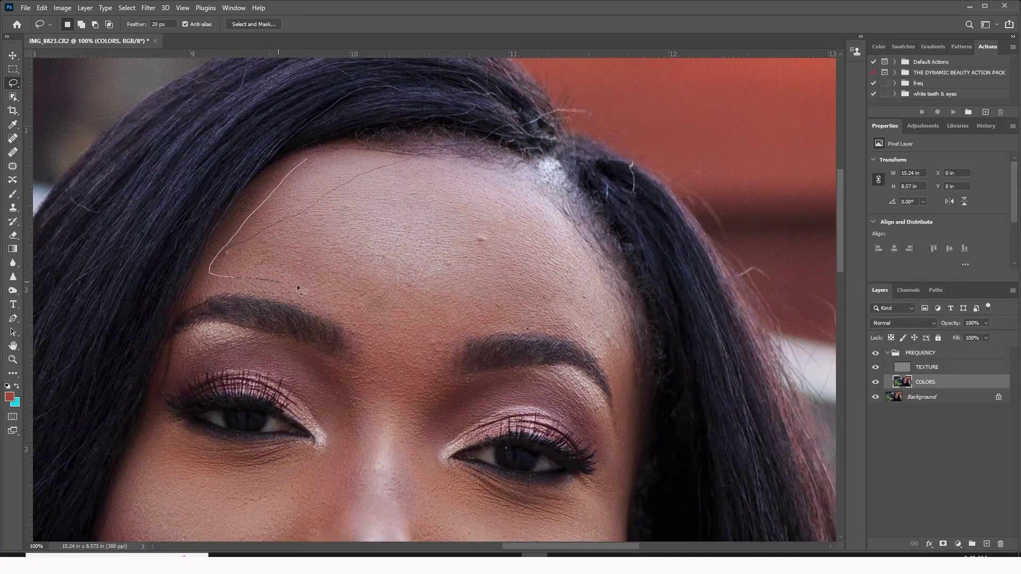
# Lasso the forehead above the eyebrows and apply a 24.9-pixel Gaussian Blur
pyautogui.moveTo(345, 311); pyautogui.dragTo(367, 360)
pyautogui.moveTo(448, 344); pyautogui.dragTo(499, 313)
pyautogui.moveTo(374, 154); pyautogui.dragTo(289, 156)
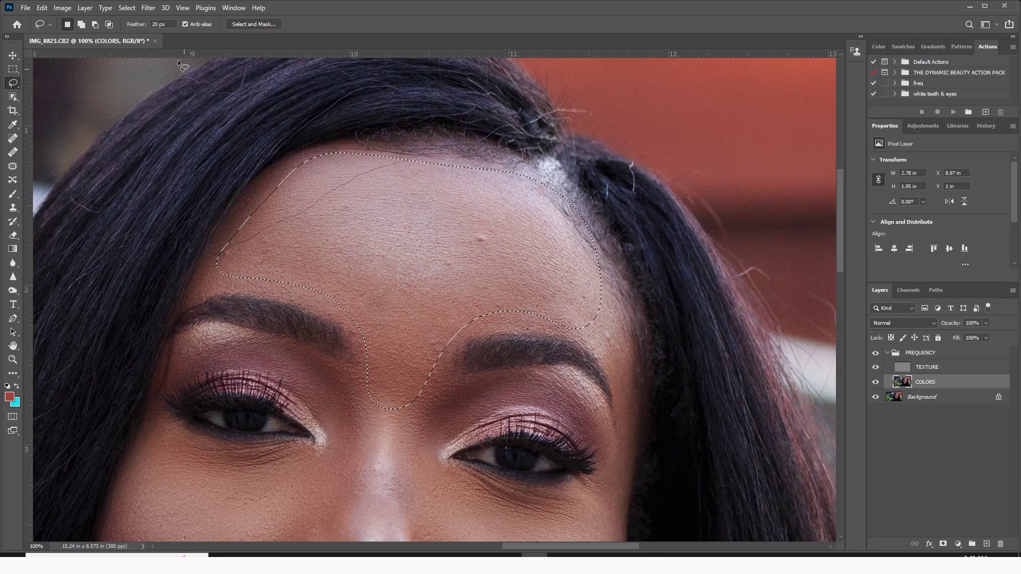
pyautogui.click(148, 7)
pyautogui.moveTo(252, 144)
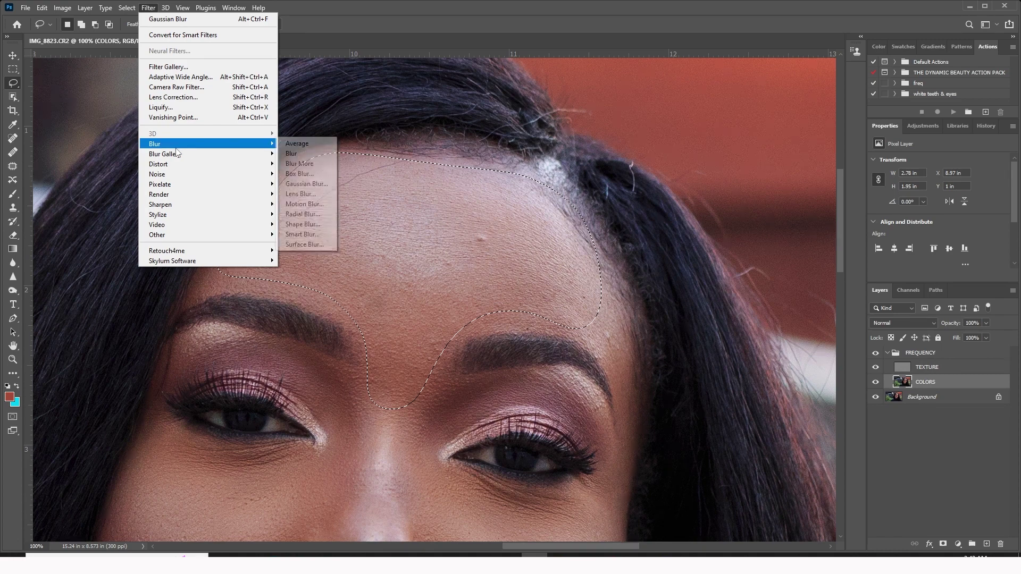
pyautogui.click(315, 184)
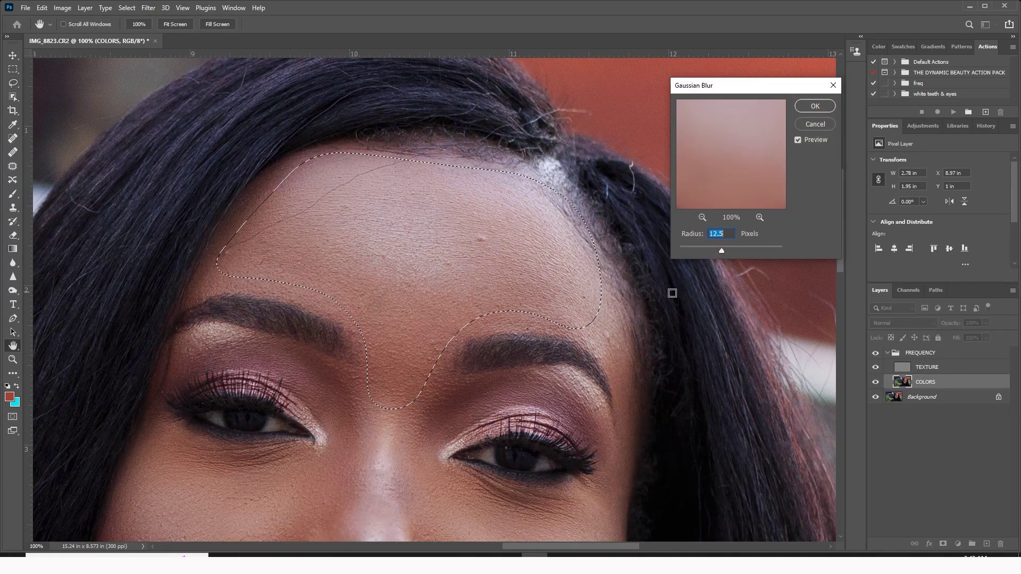
pyautogui.moveTo(717, 247); pyautogui.dragTo(723, 247)
pyautogui.click(802, 108)
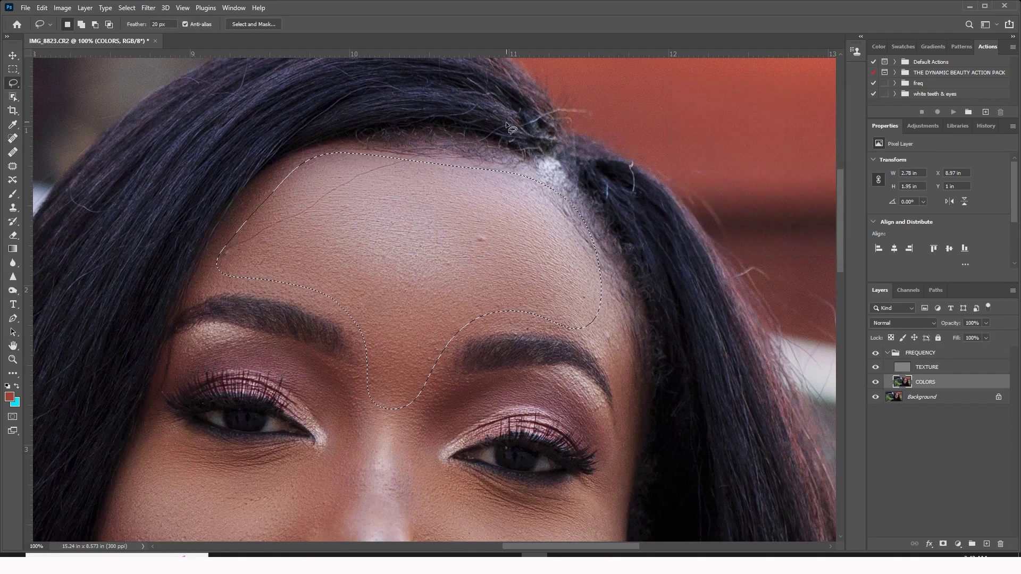
pyautogui.hotkey('ctrl', 'd')
pyautogui.moveTo(585, 353); pyautogui.dragTo(486, 203)
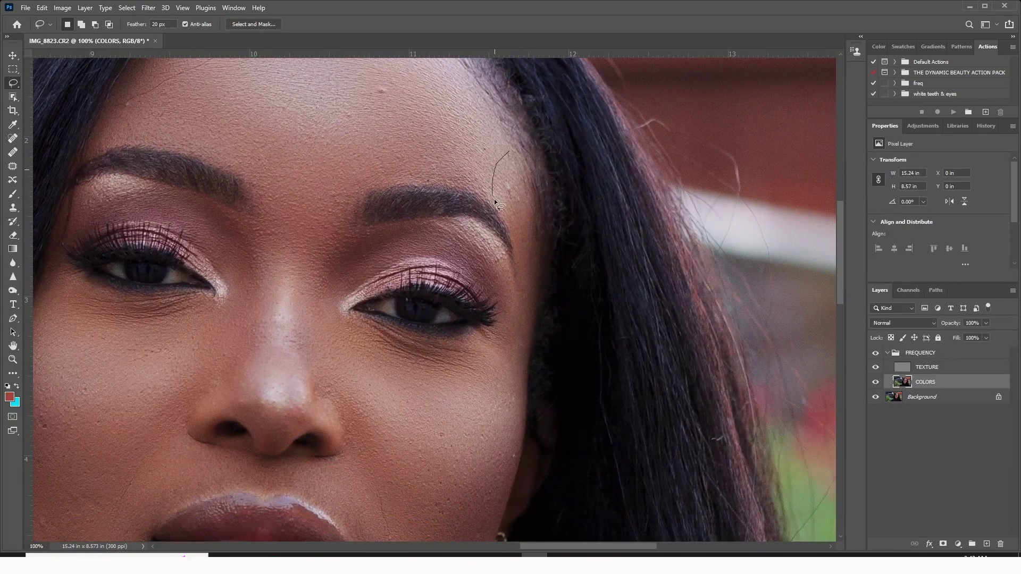
# Lasso and smooth the right temple and the skin above each eye, deselecting after each
pyautogui.moveTo(519, 324)
pyautogui.mouseDown()
pyautogui.moveTo(534, 250)
pyautogui.moveTo(523, 166)
pyautogui.mouseUp()
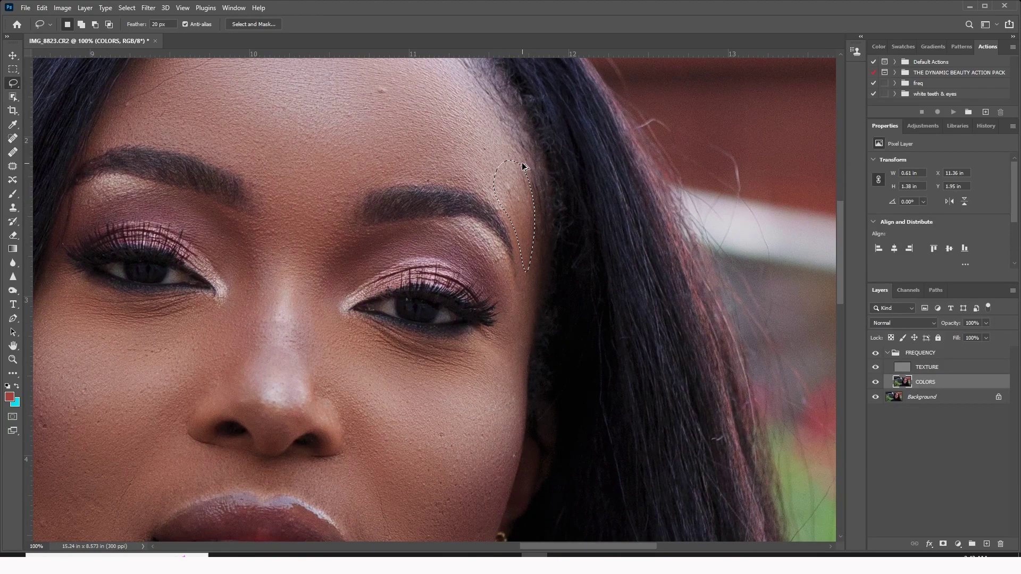
pyautogui.hotkey('ctrl', 'd')
pyautogui.moveTo(268, 231)
pyautogui.mouseDown()
pyautogui.moveTo(327, 231)
pyautogui.moveTo(358, 245)
pyautogui.moveTo(280, 229)
pyautogui.moveTo(270, 256)
pyautogui.moveTo(366, 250)
pyautogui.moveTo(410, 273)
pyautogui.moveTo(410, 256)
pyautogui.moveTo(310, 215)
pyautogui.mouseUp()
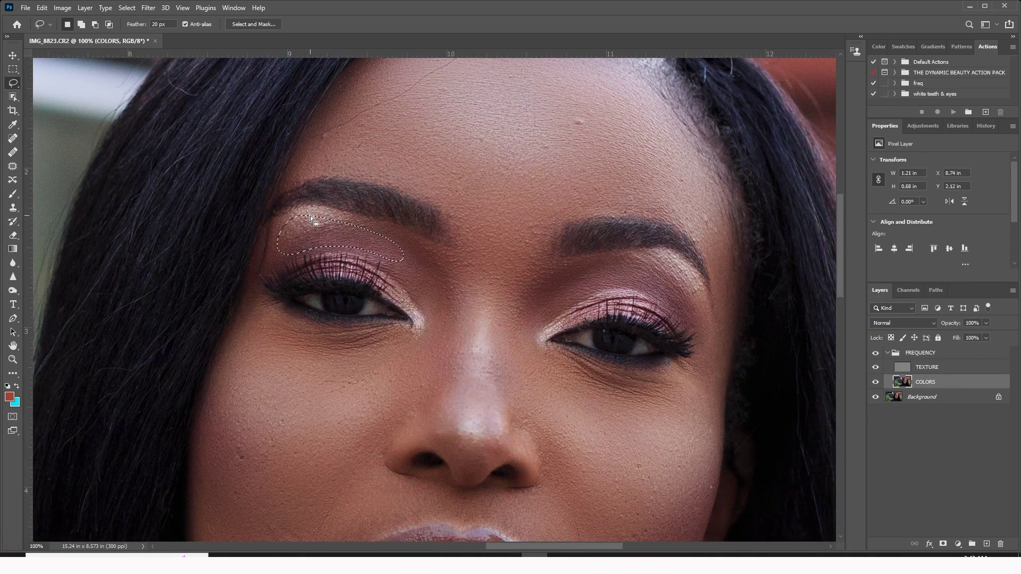
pyautogui.click(421, 177)
pyautogui.hscroll(5, 353, 223)
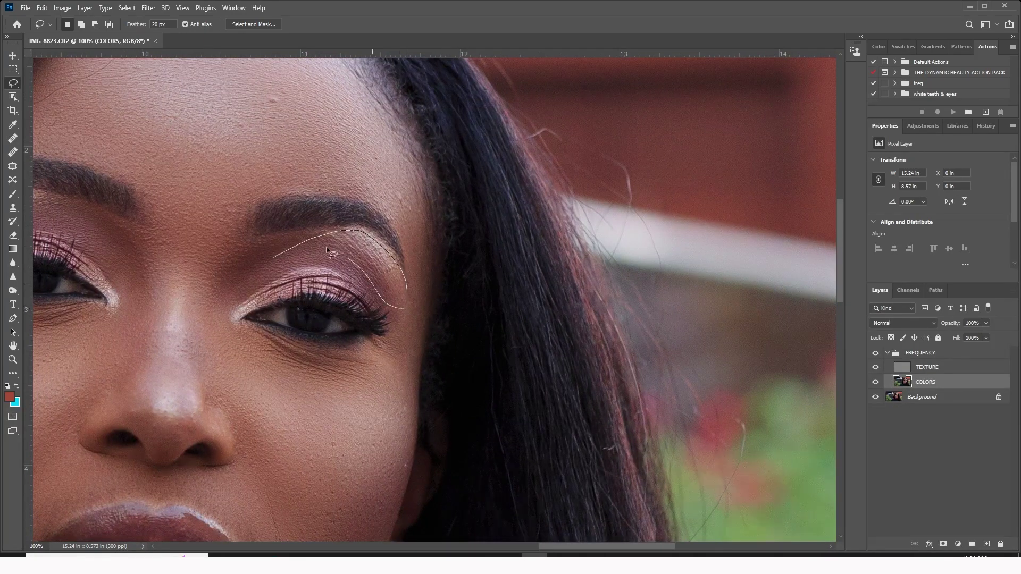
pyautogui.moveTo(326, 247); pyautogui.dragTo(293, 245)
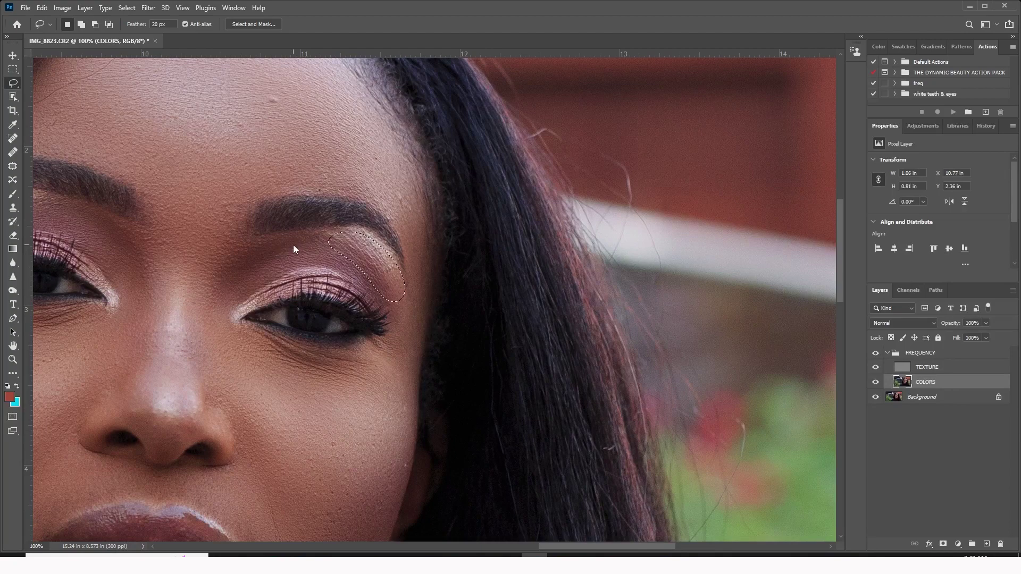
pyautogui.click(224, 177)
pyautogui.hscroll(-5, 223, 329)
pyautogui.scroll(-3, 223, 330)
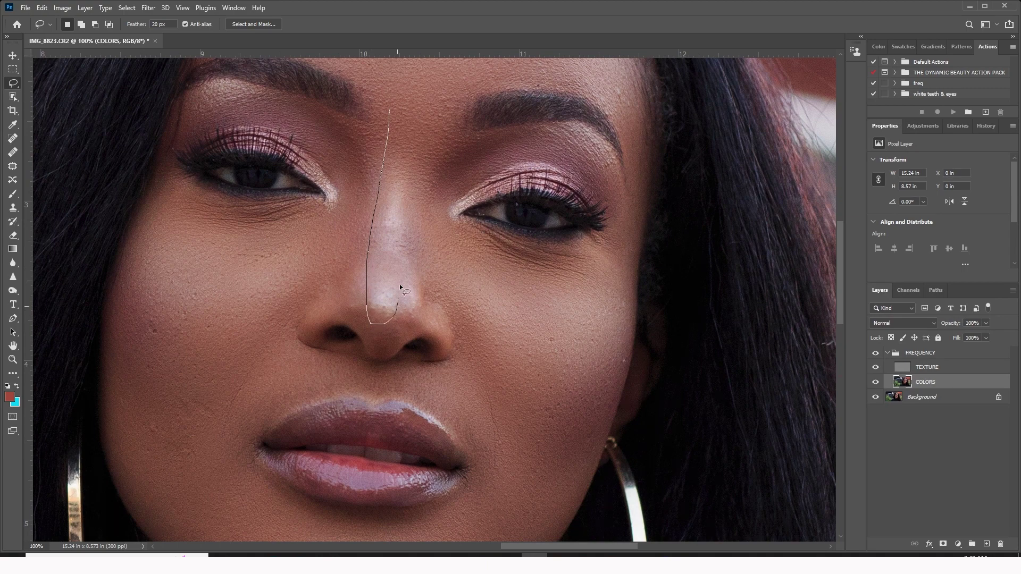
# Lasso and smooth the bridge of the nose and the cheek beside the nostril
pyautogui.moveTo(401, 286)
pyautogui.mouseDown()
pyautogui.moveTo(402, 218)
pyautogui.moveTo(429, 110)
pyautogui.mouseUp()
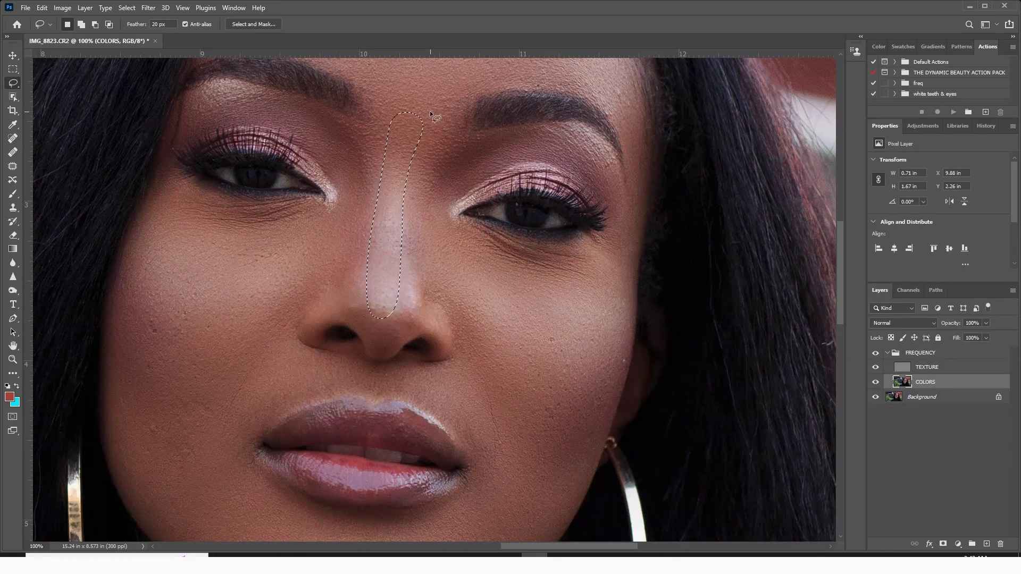
pyautogui.hotkey('ctrl', 'd')
pyautogui.moveTo(428, 333); pyautogui.dragTo(476, 194)
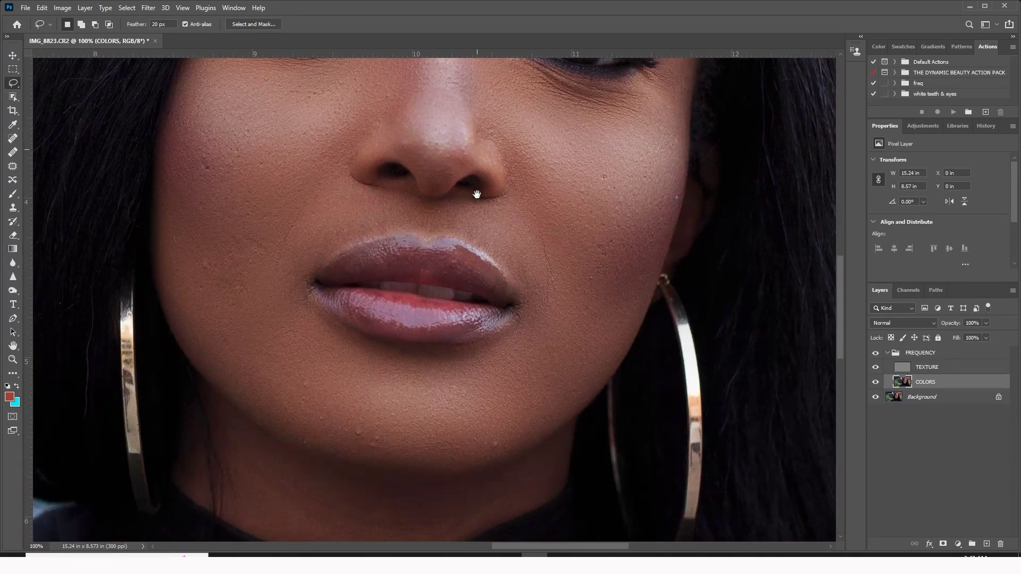
pyautogui.moveTo(322, 192)
pyautogui.mouseDown()
pyautogui.moveTo(285, 235)
pyautogui.moveTo(272, 281)
pyautogui.mouseUp()
pyautogui.moveTo(399, 215); pyautogui.dragTo(325, 182)
pyautogui.hotkey('ctrl', 'd')
# Lasso and smooth the jaw area on the left, then clear the selection
pyautogui.moveTo(353, 387); pyautogui.dragTo(353, 287)
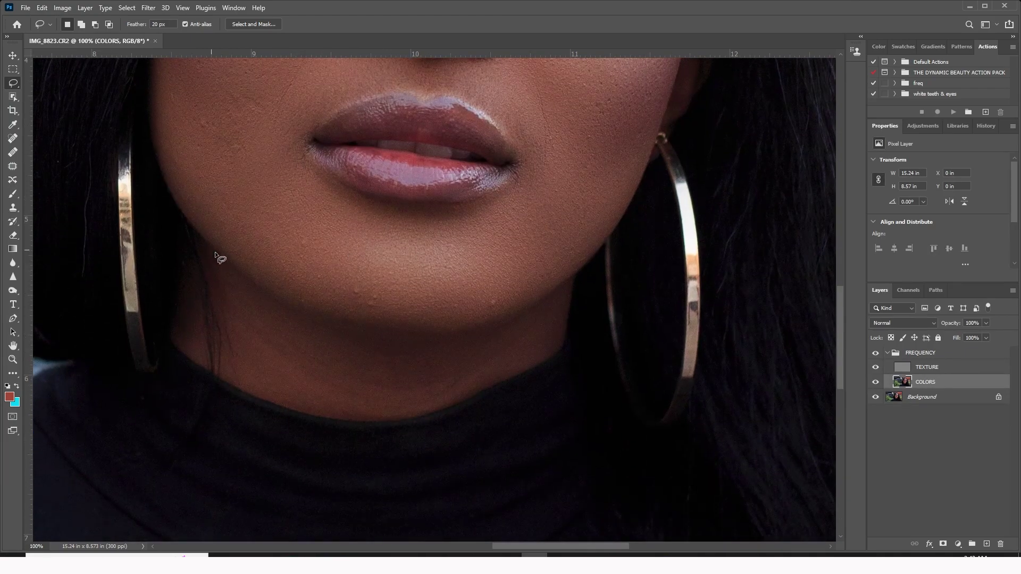
pyautogui.moveTo(394, 396)
pyautogui.mouseDown()
pyautogui.moveTo(322, 409)
pyautogui.moveTo(270, 387)
pyautogui.mouseUp()
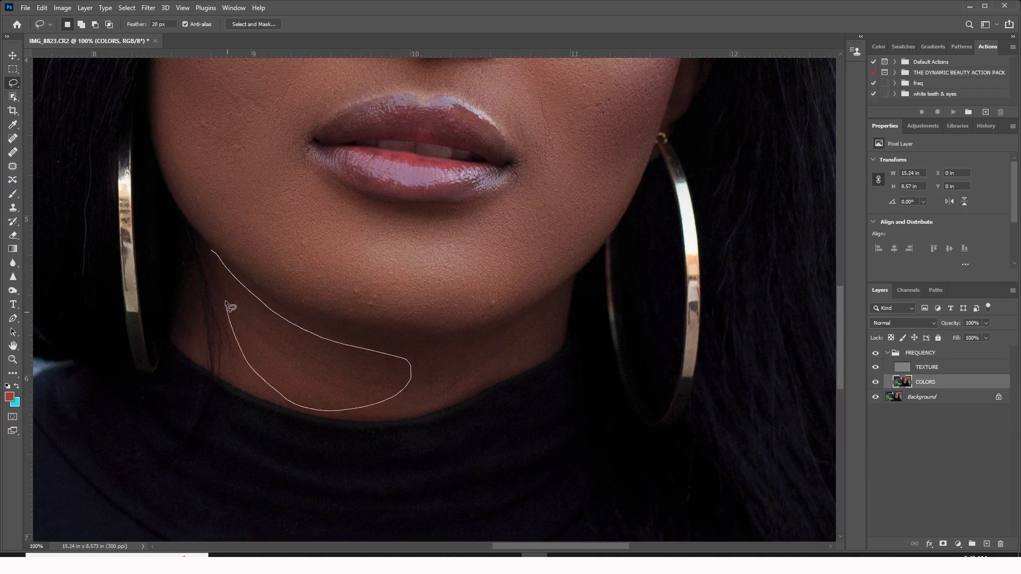
pyautogui.moveTo(226, 301); pyautogui.dragTo(226, 302)
pyautogui.hotkey('ctrl', 'd')
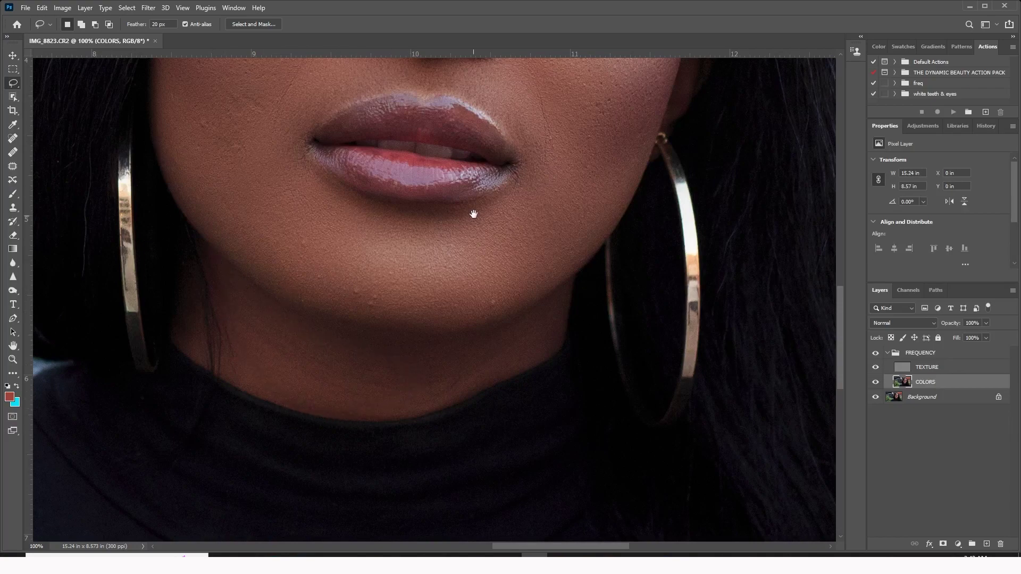
pyautogui.moveTo(473, 213); pyautogui.dragTo(482, 529)
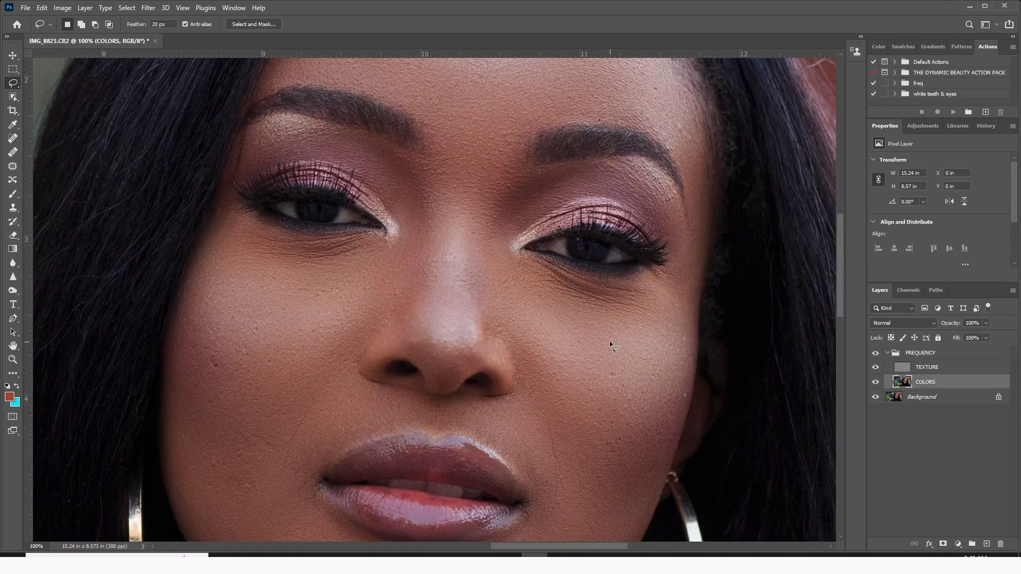
# On the TEXTURE layer, spot-heal blemishes across the forehead with the Spot Healing Brush
pyautogui.click(920, 369)
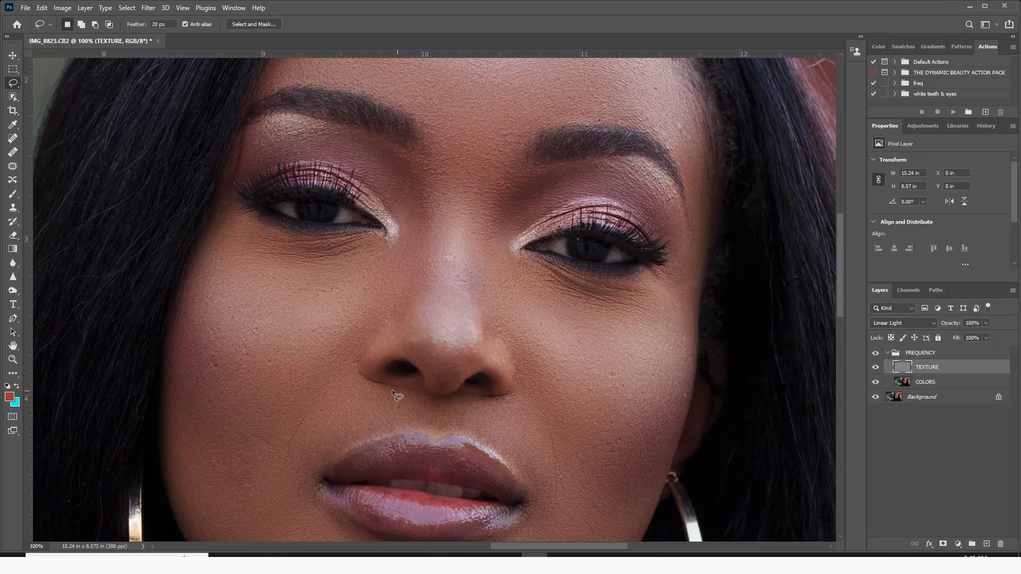
pyautogui.moveTo(392, 389); pyautogui.dragTo(396, 332)
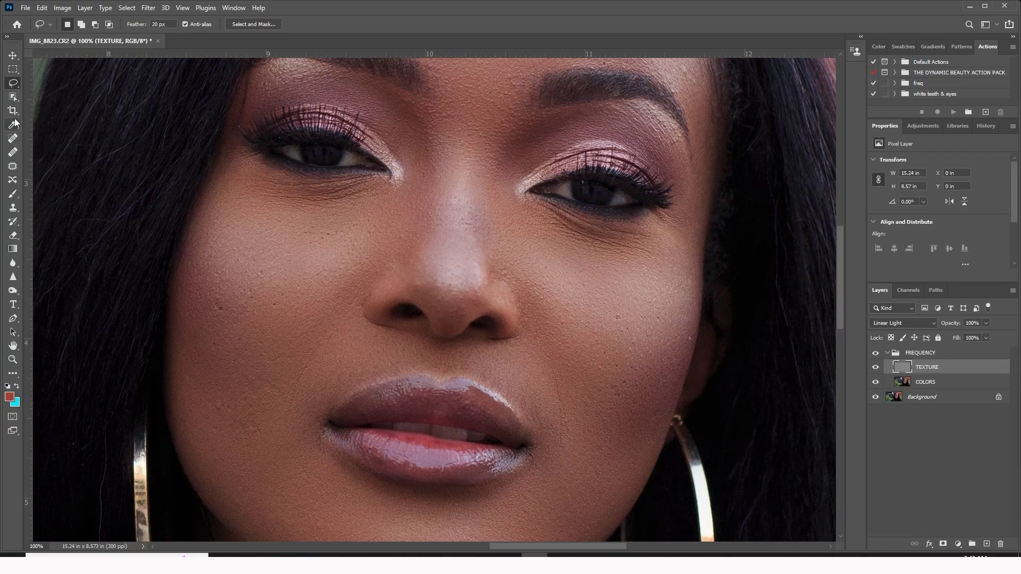
pyautogui.click(13, 139)
pyautogui.scroll(5, 337, 209)
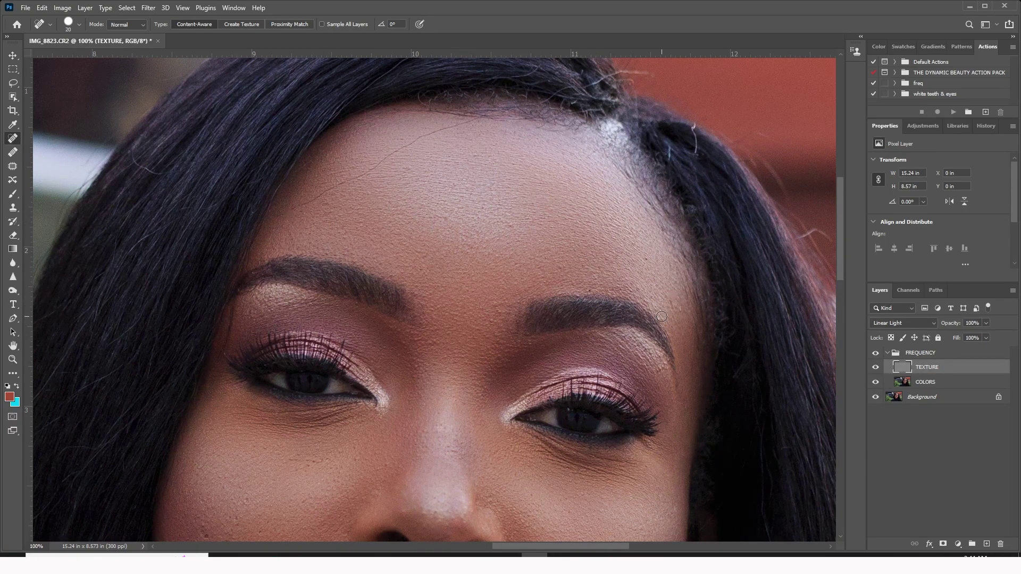
pyautogui.moveTo(474, 122)
pyautogui.mouseDown()
pyautogui.moveTo(415, 137)
pyautogui.moveTo(293, 211)
pyautogui.mouseUp()
# Heal the blemishes and spots on the left and lower cheek
pyautogui.scroll(-5, 528, 273)
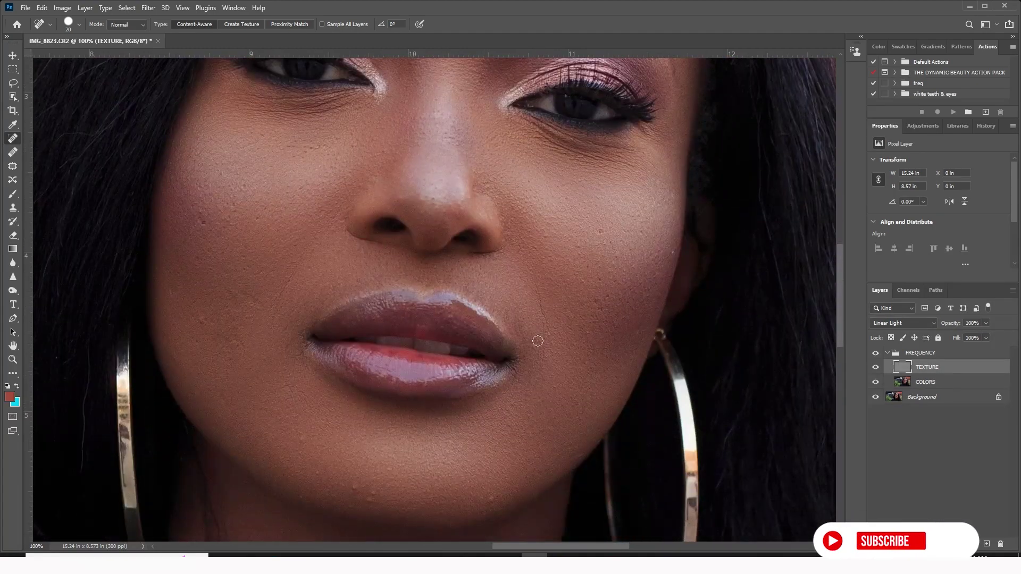
pyautogui.moveTo(294, 273); pyautogui.dragTo(279, 329)
pyautogui.click(202, 321)
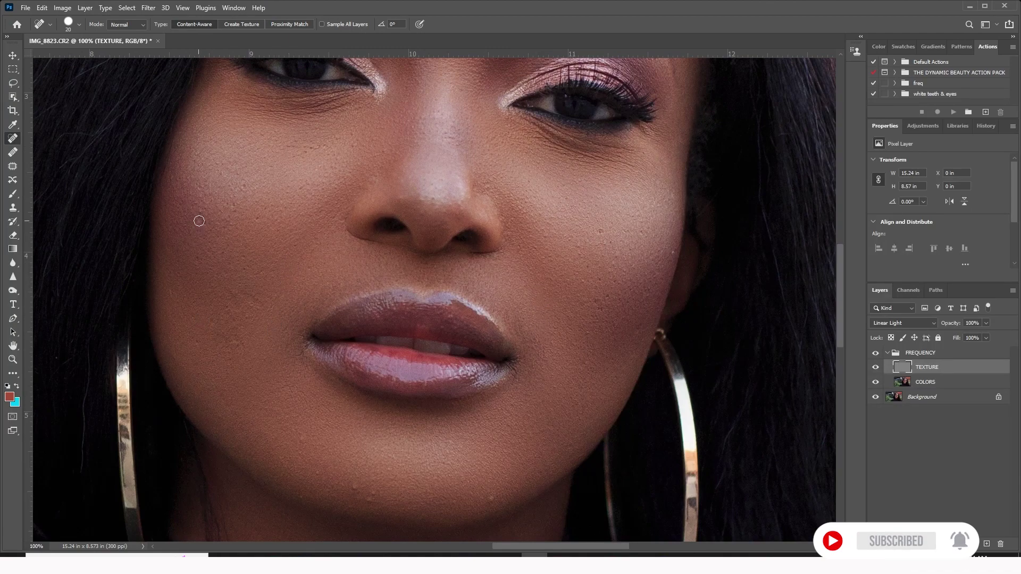
pyautogui.click(258, 217)
pyautogui.click(200, 257)
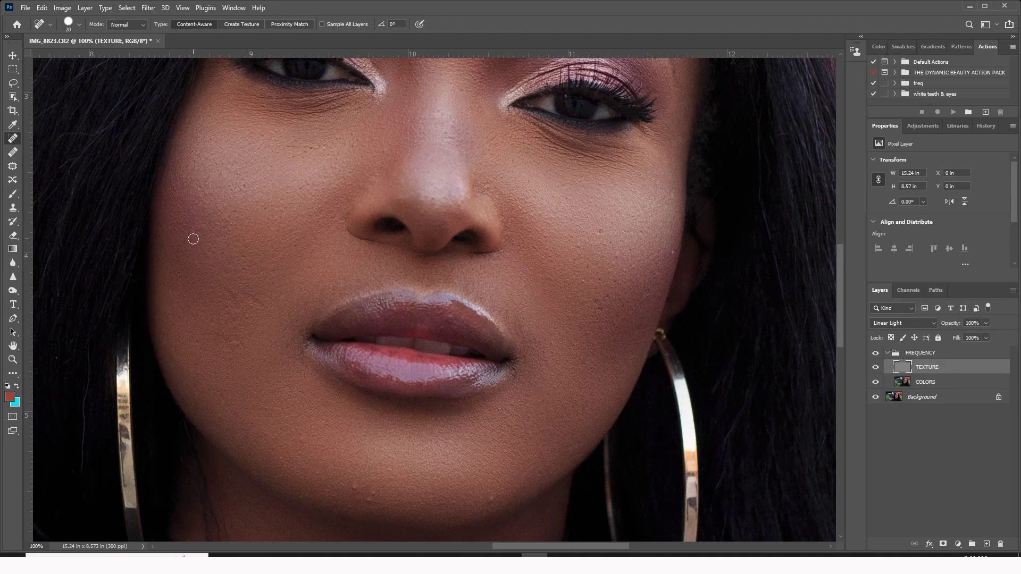
# Heal three blemishes on the chin and spots on the cheek near the hair
pyautogui.scroll(-3, 243, 289)
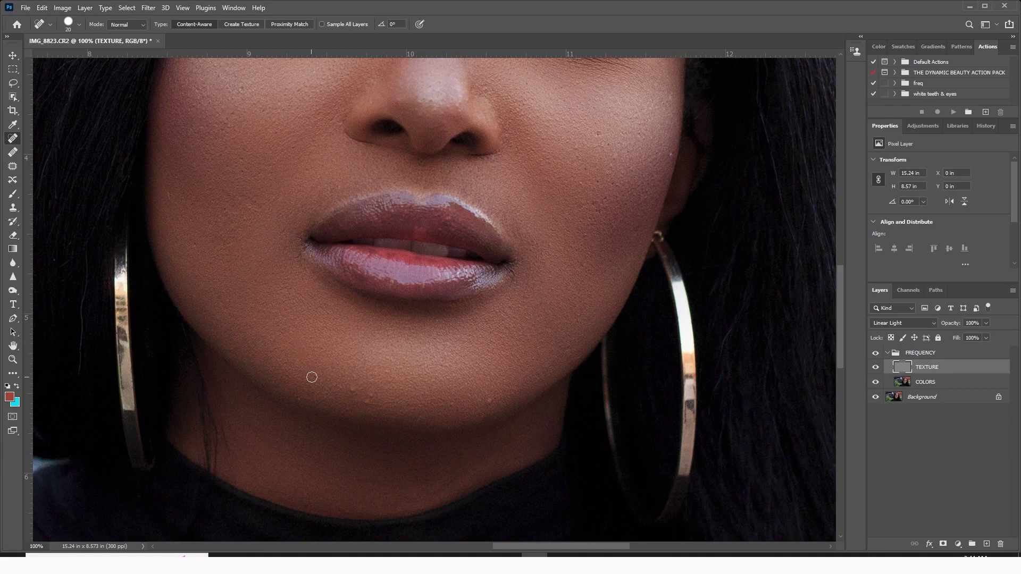
pyautogui.click(367, 397)
pyautogui.click(385, 369)
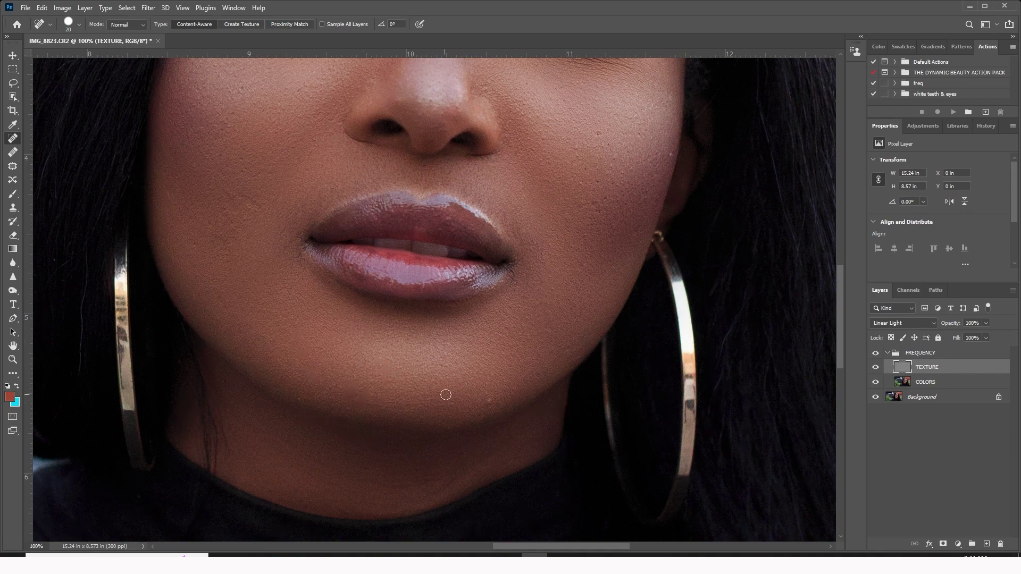
pyautogui.click(488, 402)
pyautogui.scroll(4, 515, 290)
pyautogui.hscroll(3, 515, 289)
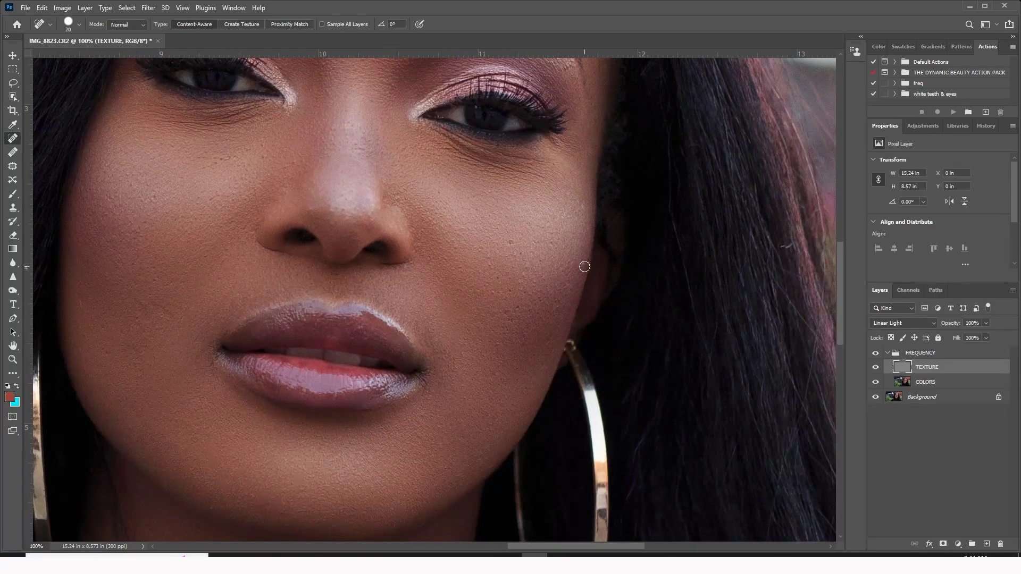
pyautogui.click(512, 240)
# Heal four spots running up the cheek to beside the nose
pyautogui.click(498, 274)
pyautogui.click(492, 264)
pyautogui.click(421, 202)
pyautogui.click(397, 198)
# Heal along the hairline, smoothing a dark hair clump and a streak through the hair
pyautogui.moveTo(342, 202); pyautogui.dragTo(335, 257)
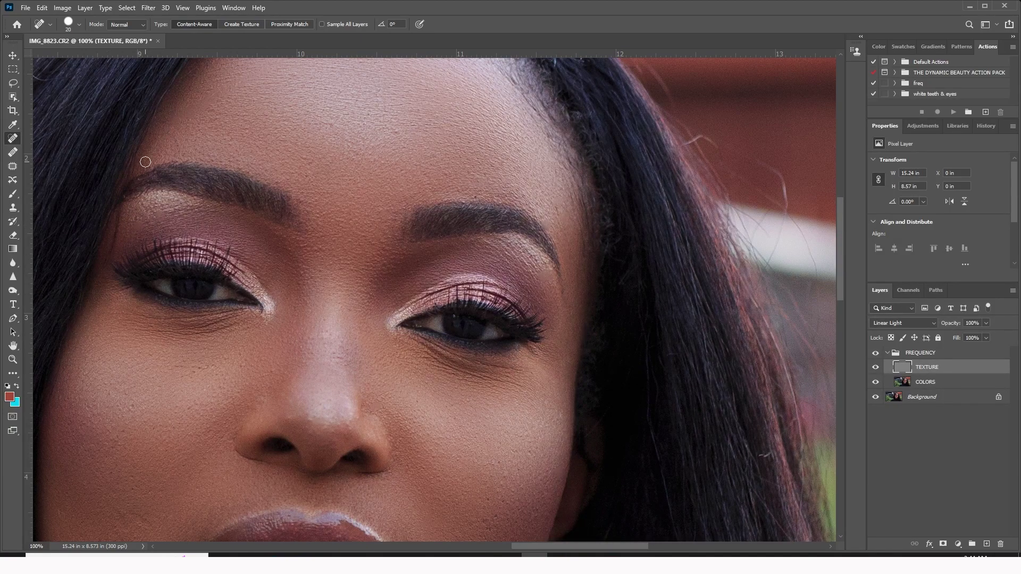
pyautogui.moveTo(275, 84); pyautogui.dragTo(280, 203)
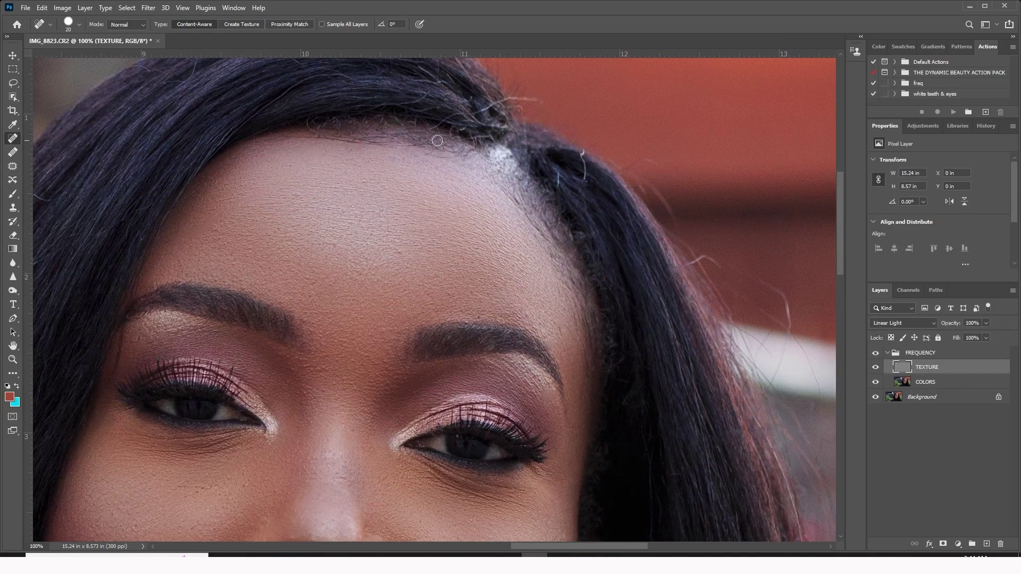
pyautogui.moveTo(537, 110); pyautogui.dragTo(524, 148)
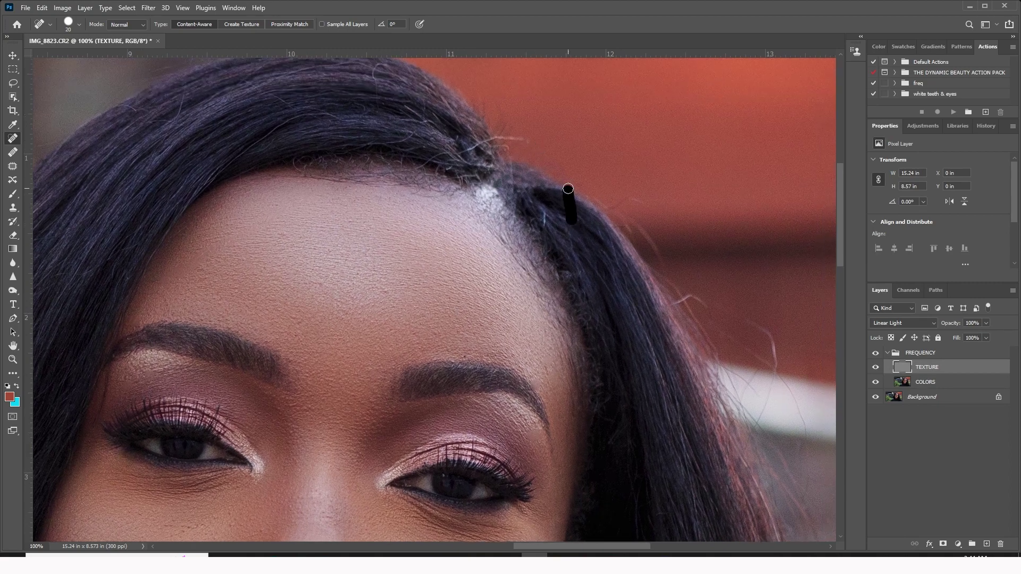
pyautogui.moveTo(411, 167)
pyautogui.mouseDown()
pyautogui.moveTo(449, 146)
pyautogui.moveTo(519, 137)
pyautogui.mouseUp()
pyautogui.moveTo(457, 152); pyautogui.dragTo(466, 154)
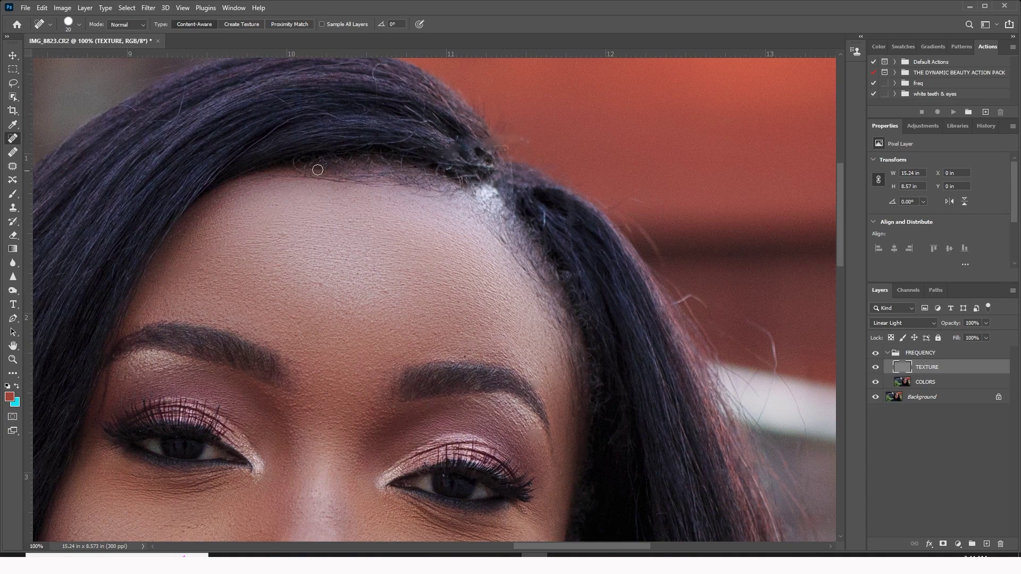
pyautogui.moveTo(374, 78); pyautogui.dragTo(375, 101)
# Heal stray hairs along the left hairline and parting, then return to the lower face
pyautogui.moveTo(175, 95); pyautogui.dragTo(159, 149)
pyautogui.moveTo(299, 104)
pyautogui.mouseDown()
pyautogui.moveTo(234, 77)
pyautogui.moveTo(288, 121)
pyautogui.moveTo(230, 163)
pyautogui.moveTo(364, 118)
pyautogui.mouseUp()
pyautogui.moveTo(418, 152); pyautogui.dragTo(329, 137)
pyautogui.click(387, 120)
pyautogui.click(395, 110)
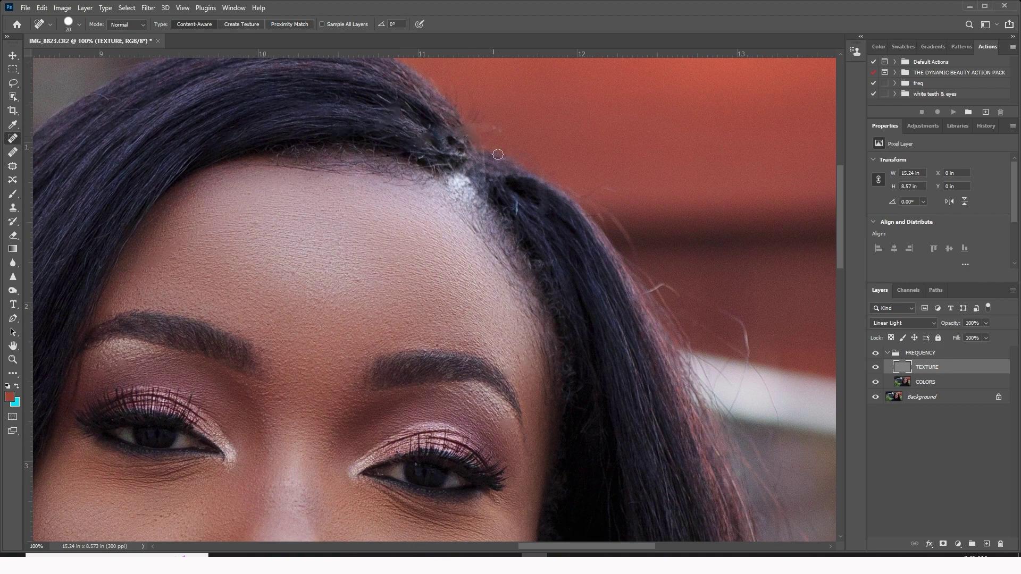
pyautogui.moveTo(532, 217); pyautogui.dragTo(472, 164)
pyautogui.moveTo(522, 309); pyautogui.dragTo(565, 196)
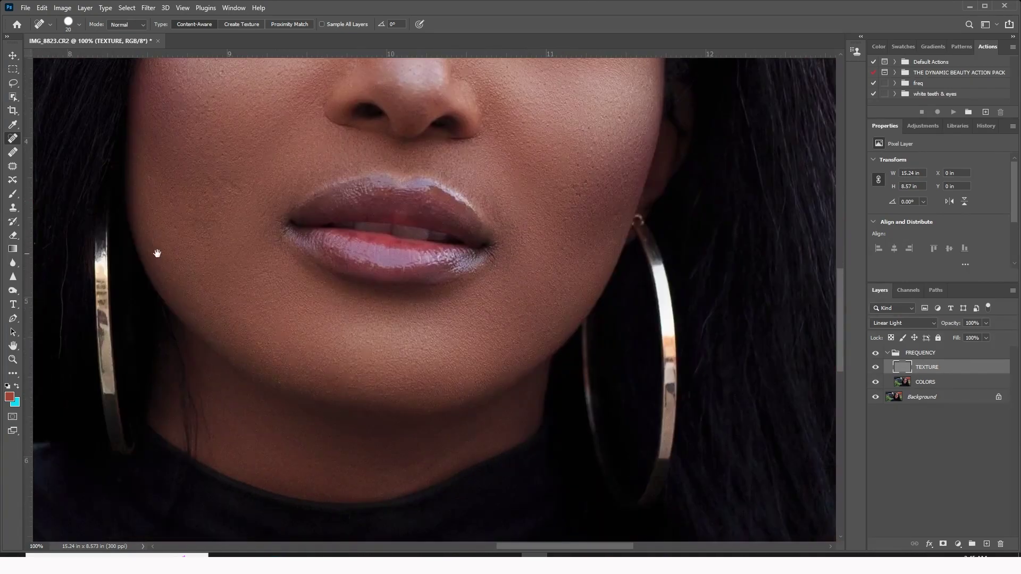
pyautogui.moveTo(158, 253); pyautogui.dragTo(304, 261)
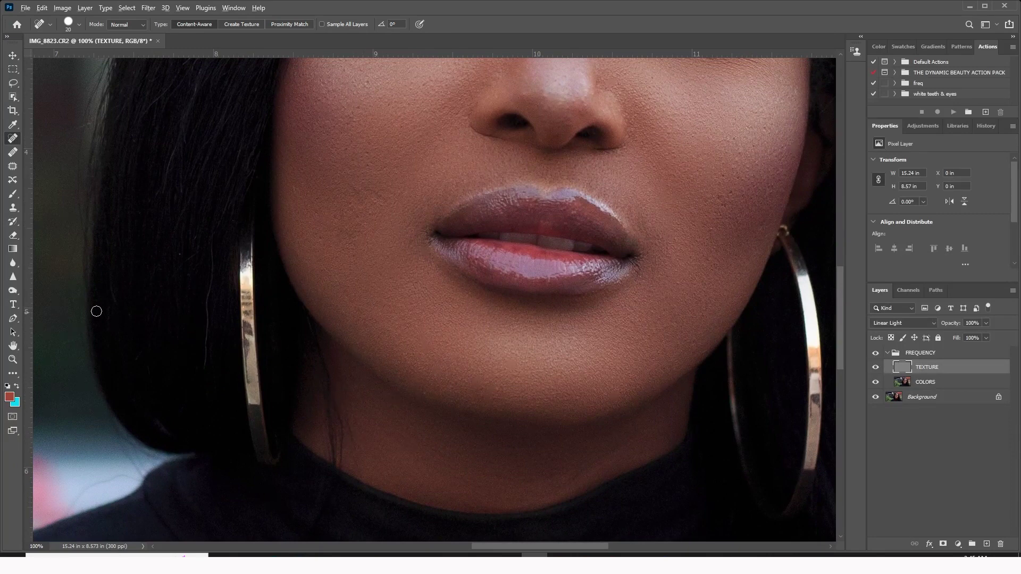
pyautogui.click(13, 359)
# Fit the portrait in view and duplicate TEXTURE into a TEXTURE copy layer above it
pyautogui.keyDown('alt'); pyautogui.click(317, 294); pyautogui.keyUp('alt')
pyautogui.keyDown('alt'); pyautogui.click(317, 294); pyautogui.keyUp('alt')
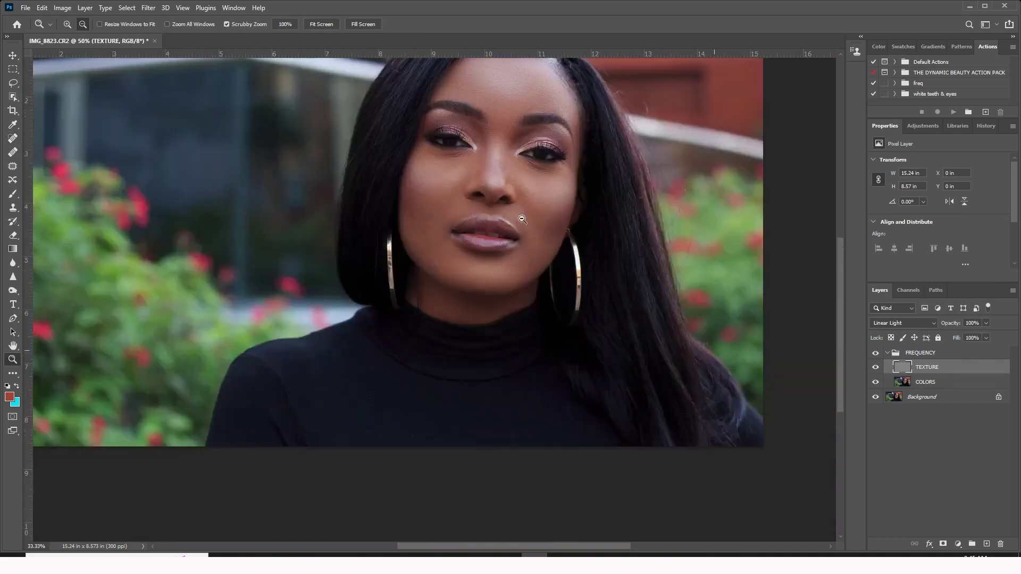
pyautogui.moveTo(511, 259); pyautogui.dragTo(505, 275)
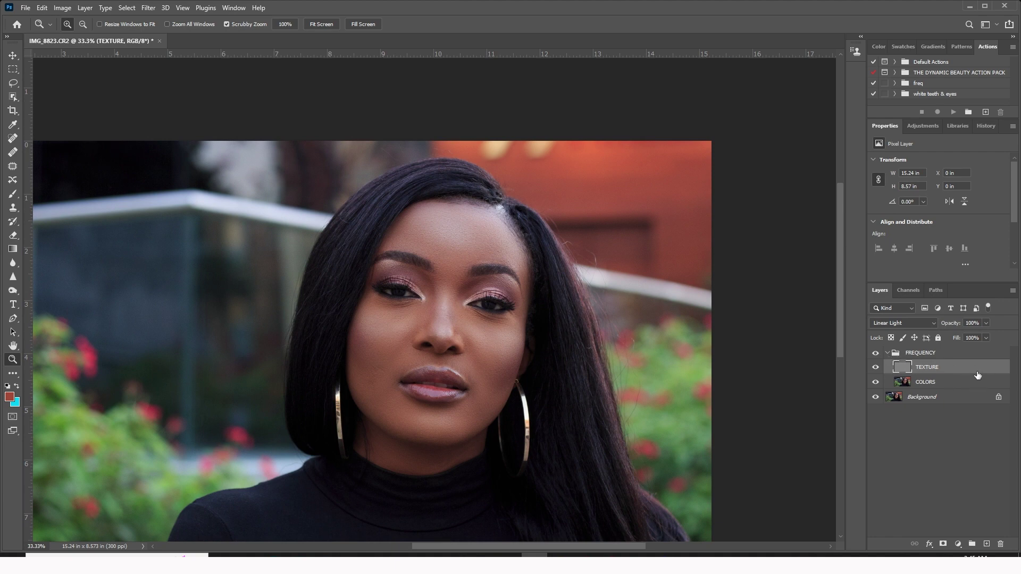
pyautogui.moveTo(977, 373); pyautogui.dragTo(987, 545)
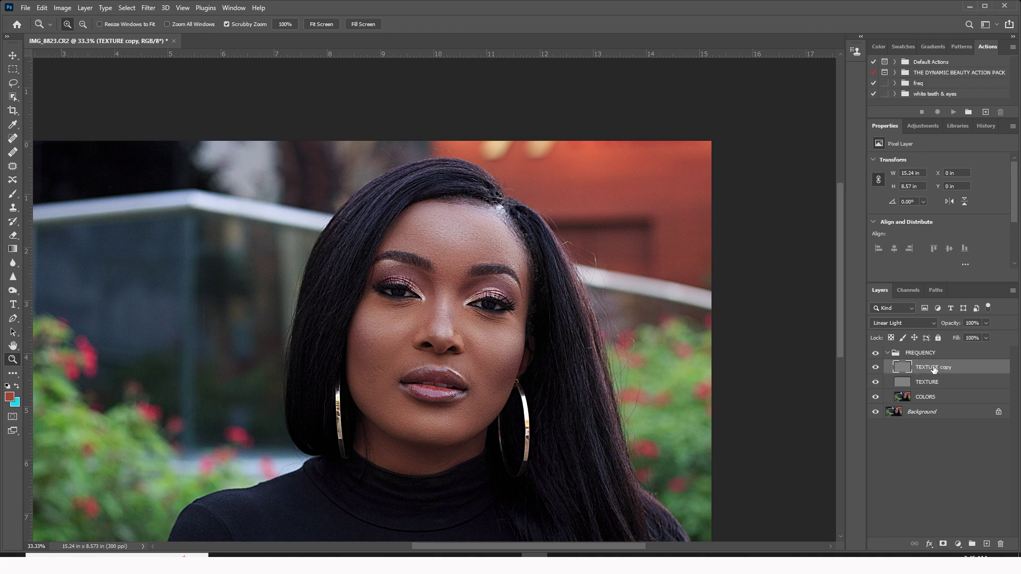
# Add a layer mask to TEXTURE copy, invert it to black, and zoom to 100% on the face
pyautogui.click(944, 544)
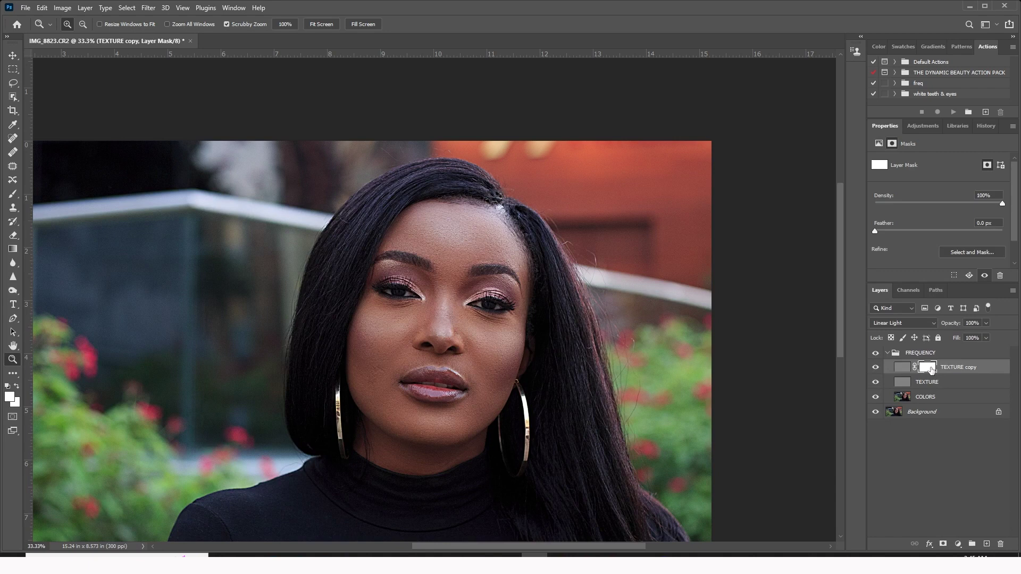
pyautogui.moveTo(930, 369); pyautogui.dragTo(931, 370)
pyautogui.hotkey('ctrl', 'i')
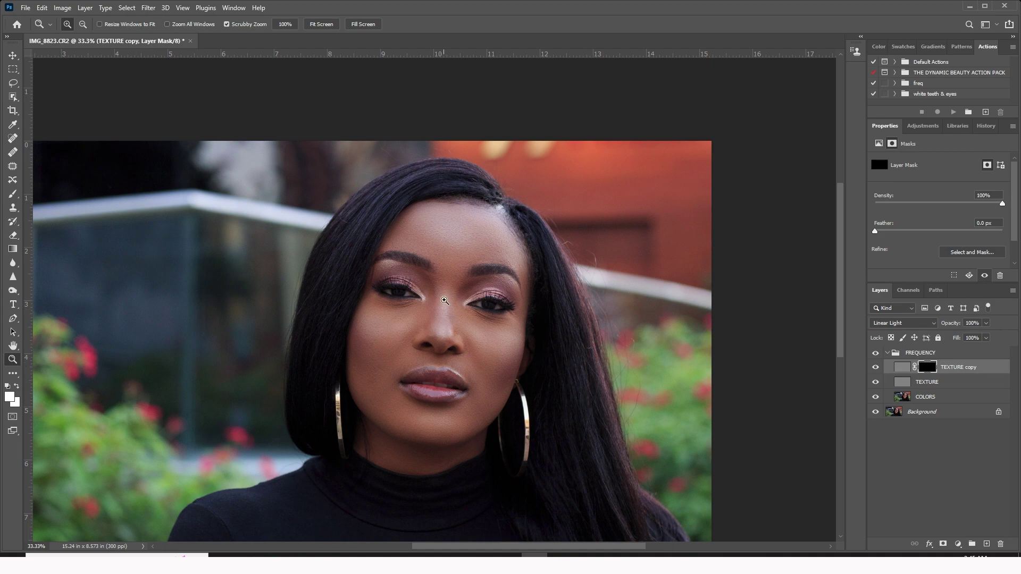
pyautogui.click(444, 290)
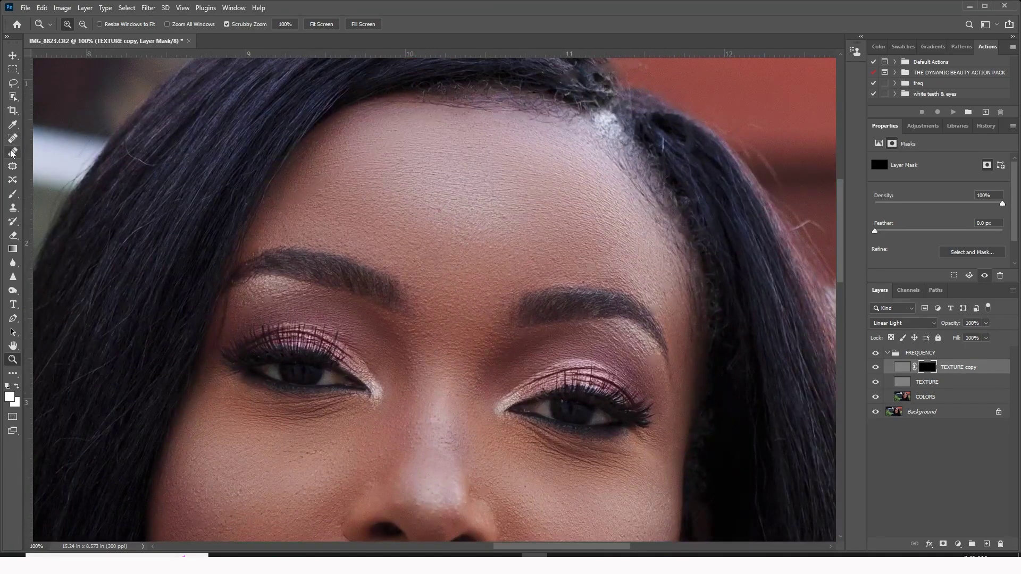
# Pick the Brush tool and adjust its size, ending at 338 px
pyautogui.click(13, 195)
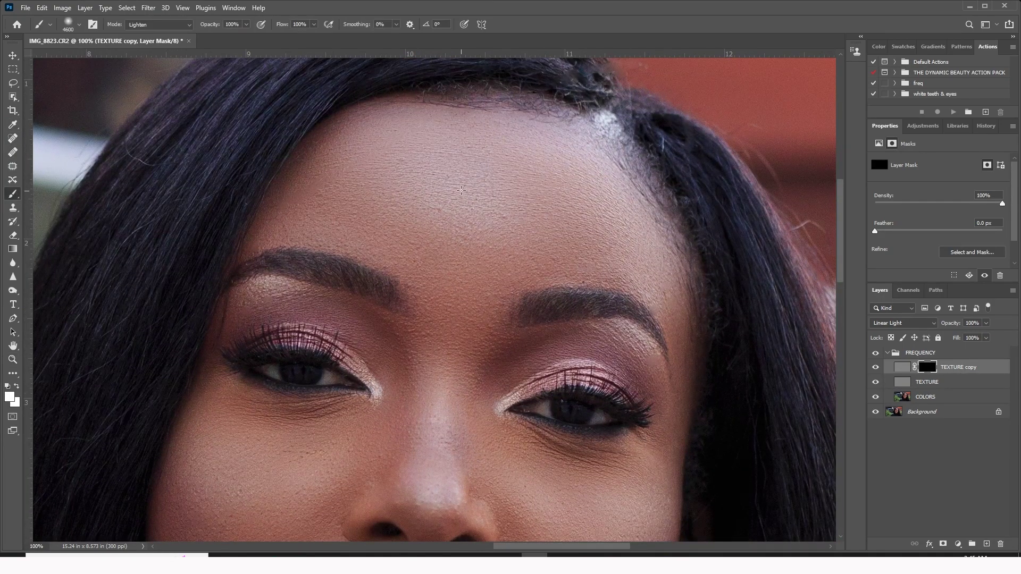
pyautogui.rightClick(461, 190)
pyautogui.click(564, 216)
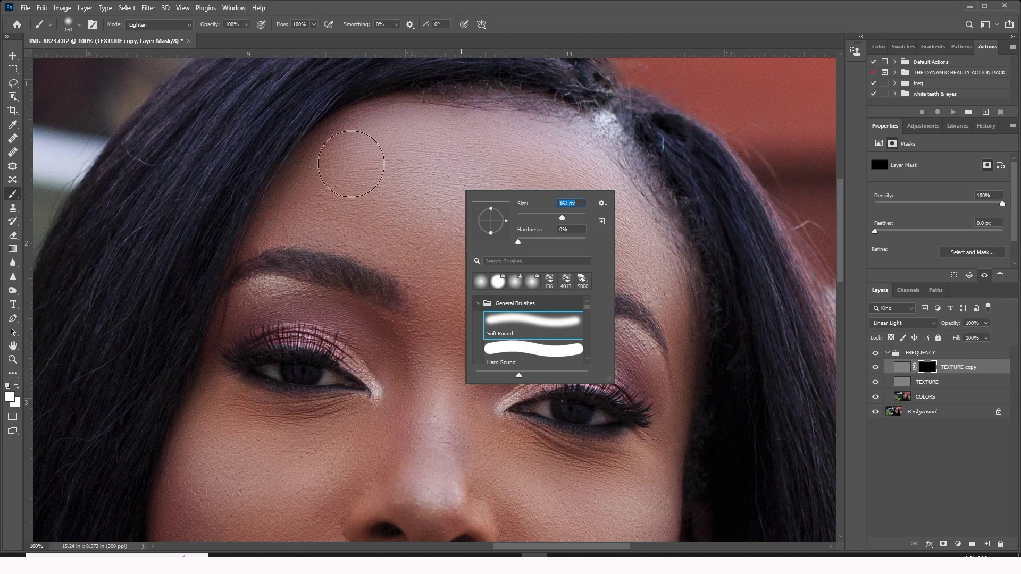
pyautogui.click(568, 218)
pyautogui.click(573, 217)
# Set the brush to Normal mode, 9% flow, and shrink it to 187 px
pyautogui.click(181, 27)
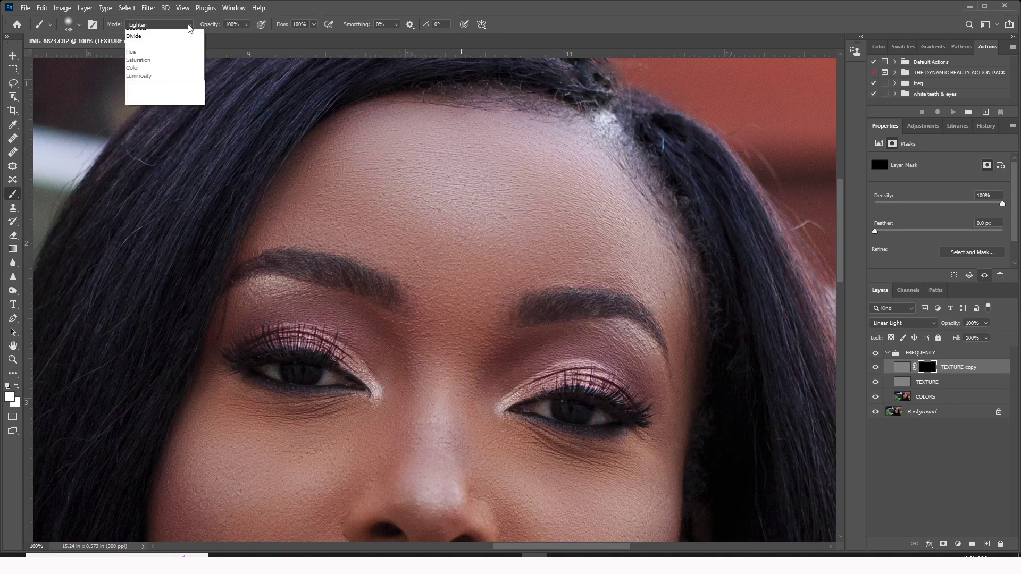
pyautogui.click(141, 38)
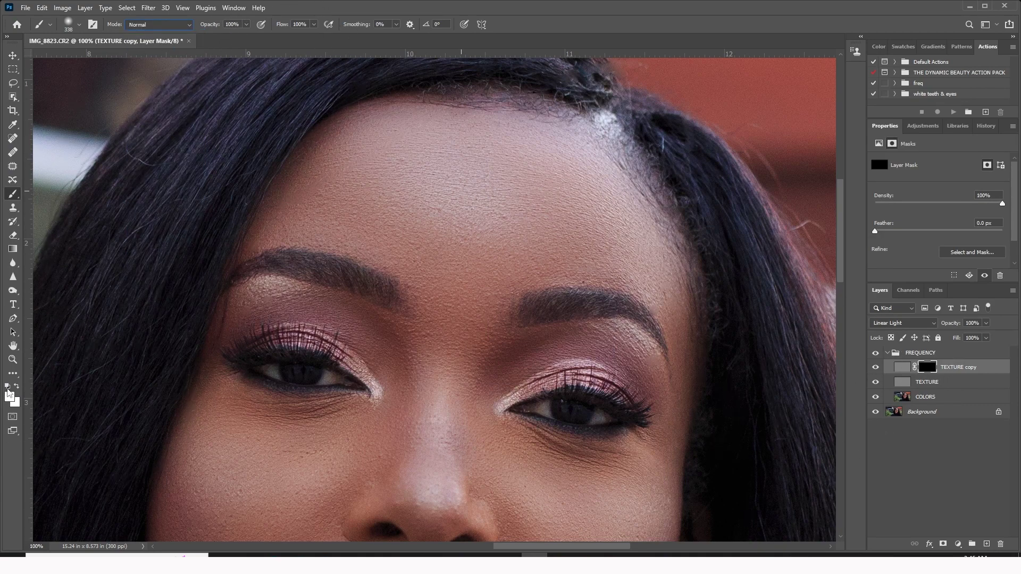
pyautogui.click(313, 25)
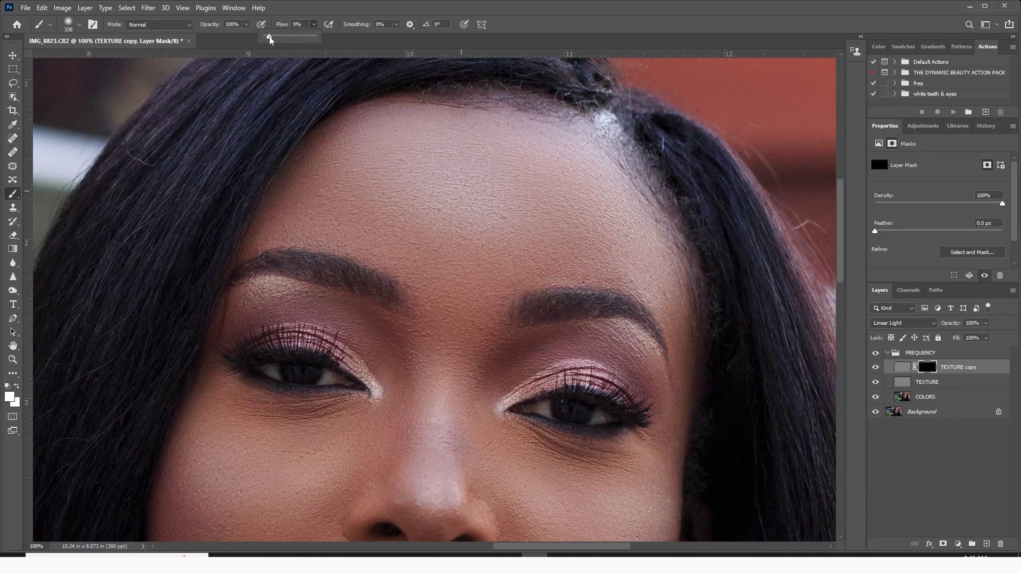
pyautogui.click(452, 189)
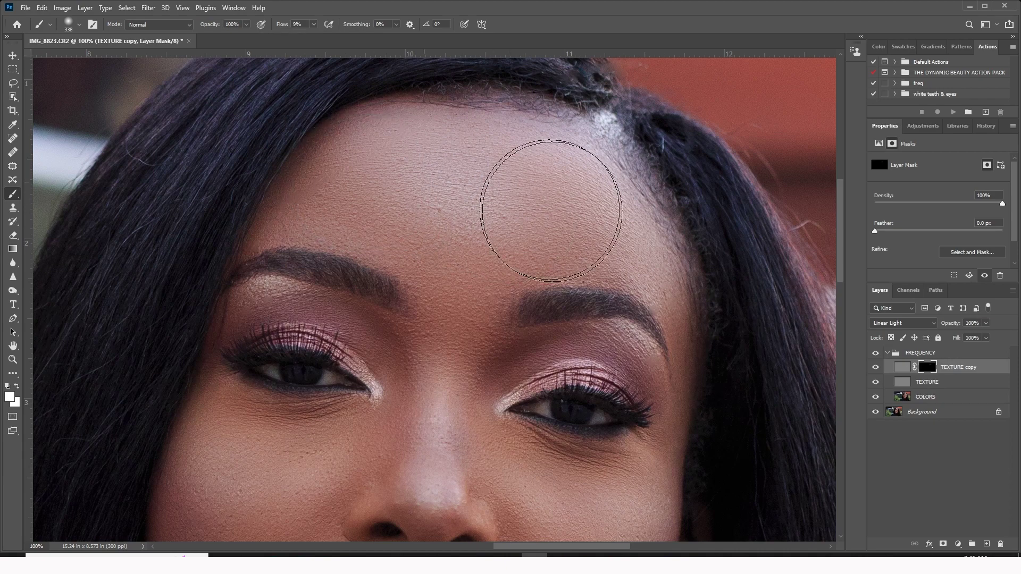
pyautogui.rightClick(548, 197)
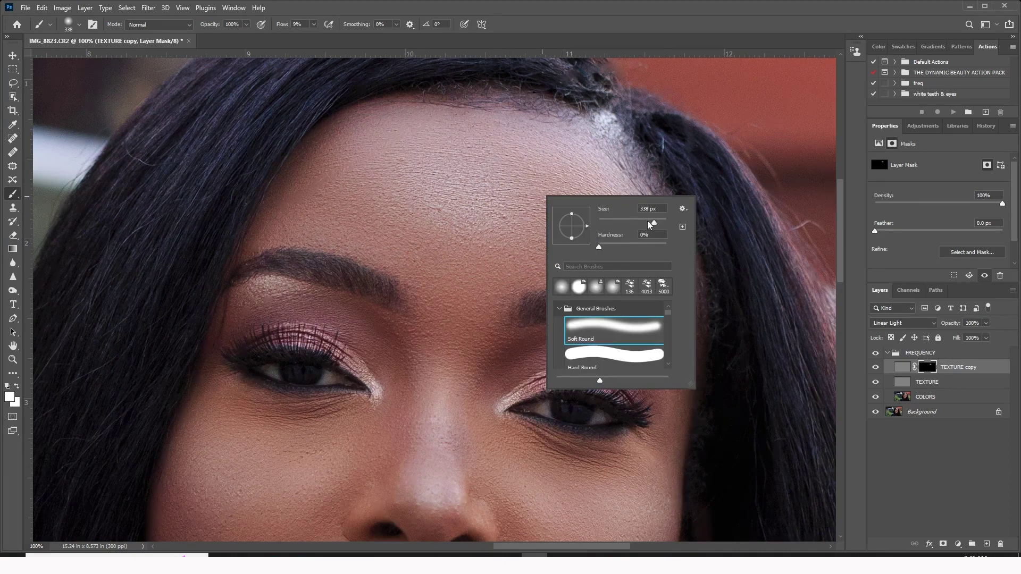
pyautogui.moveTo(653, 222); pyautogui.dragTo(641, 223)
pyautogui.click(467, 194)
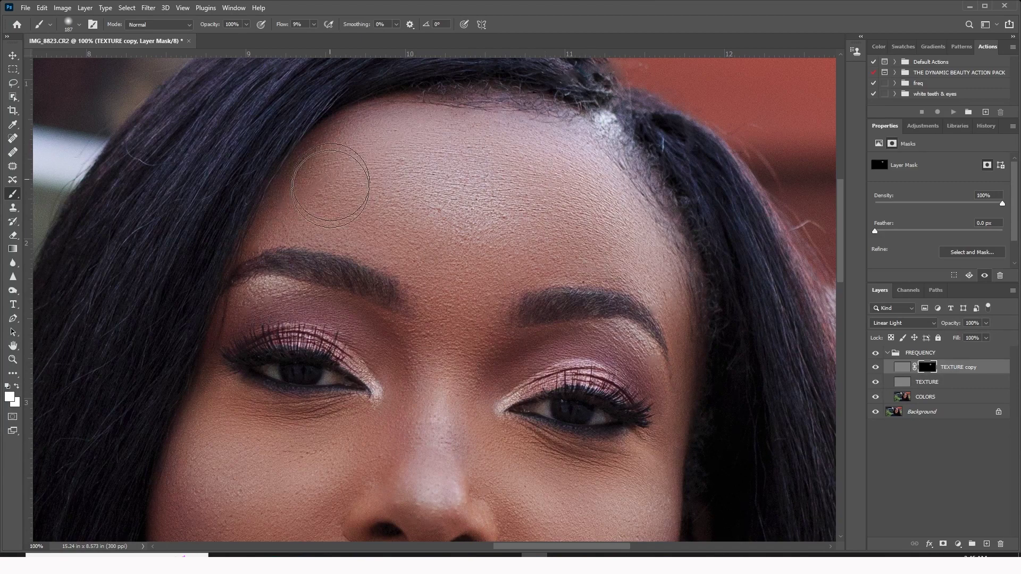
# Paint white into the TEXTURE copy mask over the cheeks, moving up toward the brows
pyautogui.scroll(-6, 428, 212)
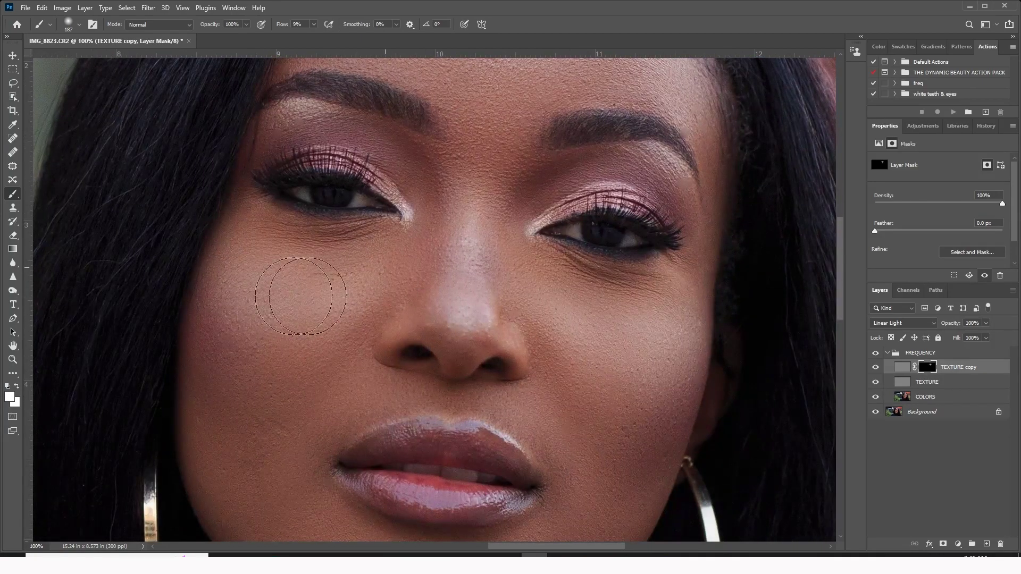
pyautogui.moveTo(300, 296)
pyautogui.mouseDown()
pyautogui.moveTo(356, 259)
pyautogui.moveTo(270, 274)
pyautogui.moveTo(244, 325)
pyautogui.moveTo(250, 359)
pyautogui.moveTo(313, 333)
pyautogui.moveTo(324, 377)
pyautogui.moveTo(339, 317)
pyautogui.moveTo(414, 290)
pyautogui.moveTo(468, 201)
pyautogui.moveTo(467, 279)
pyautogui.moveTo(453, 298)
pyautogui.moveTo(541, 296)
pyautogui.moveTo(636, 361)
pyautogui.moveTo(504, 288)
pyautogui.moveTo(623, 330)
pyautogui.moveTo(600, 383)
pyautogui.moveTo(530, 408)
pyautogui.moveTo(565, 420)
pyautogui.moveTo(665, 346)
pyautogui.mouseUp()
pyautogui.moveTo(601, 432); pyautogui.dragTo(620, 239)
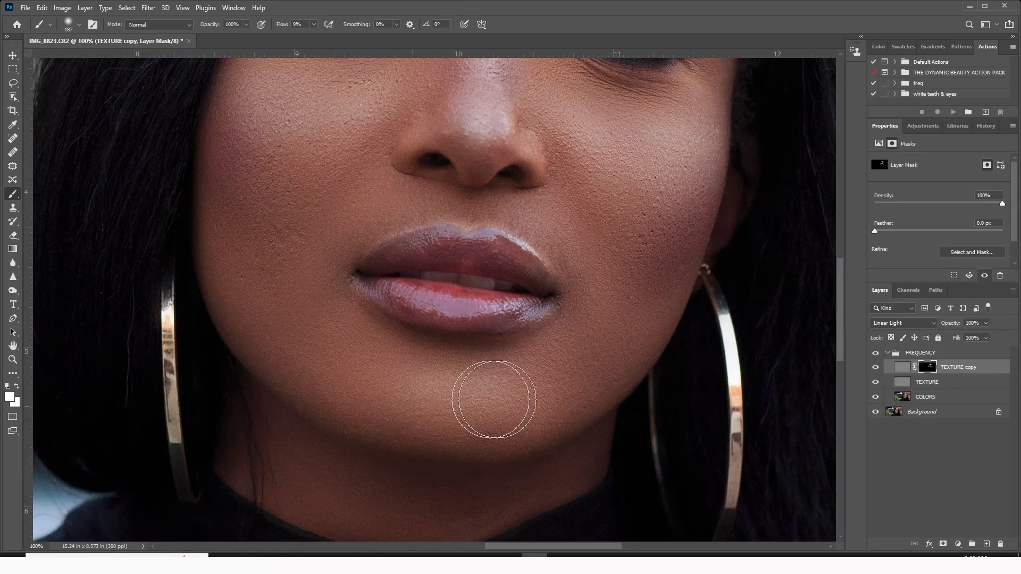
pyautogui.moveTo(325, 166); pyautogui.dragTo(319, 287)
pyautogui.moveTo(410, 170)
pyautogui.mouseDown()
pyautogui.moveTo(410, 237)
pyautogui.moveTo(389, 307)
pyautogui.mouseUp()
pyautogui.moveTo(449, 210); pyautogui.dragTo(433, 303)
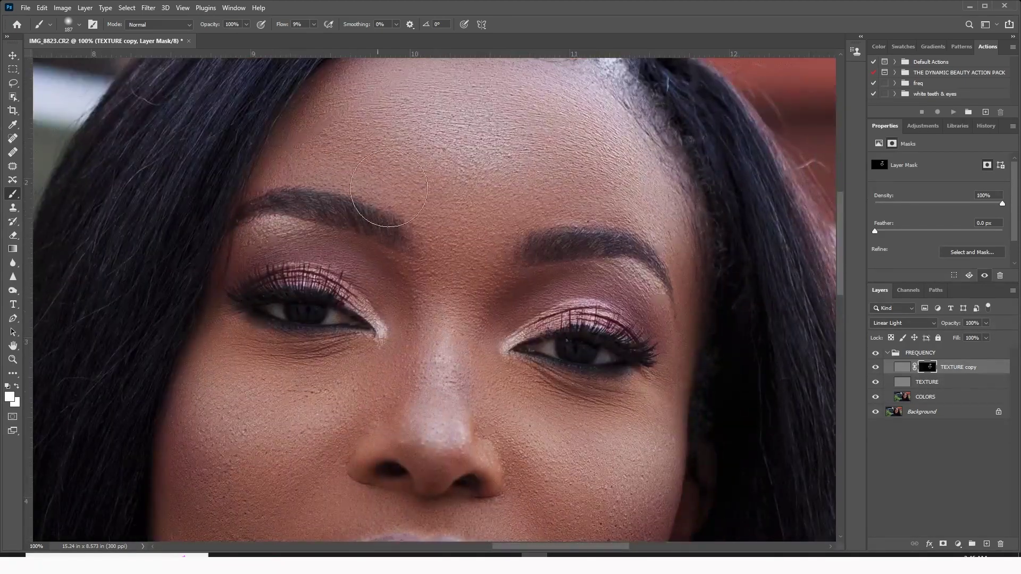
pyautogui.moveTo(560, 141); pyautogui.dragTo(496, 317)
pyautogui.moveTo(457, 277); pyautogui.dragTo(442, 171)
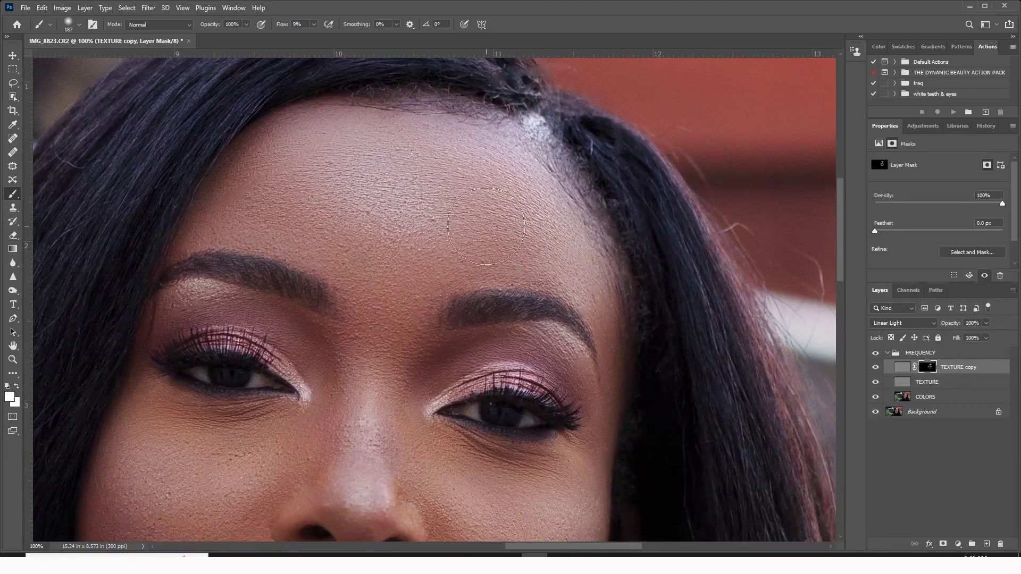
pyautogui.moveTo(486, 226)
pyautogui.mouseDown()
pyautogui.moveTo(503, 196)
pyautogui.moveTo(484, 136)
pyautogui.mouseUp()
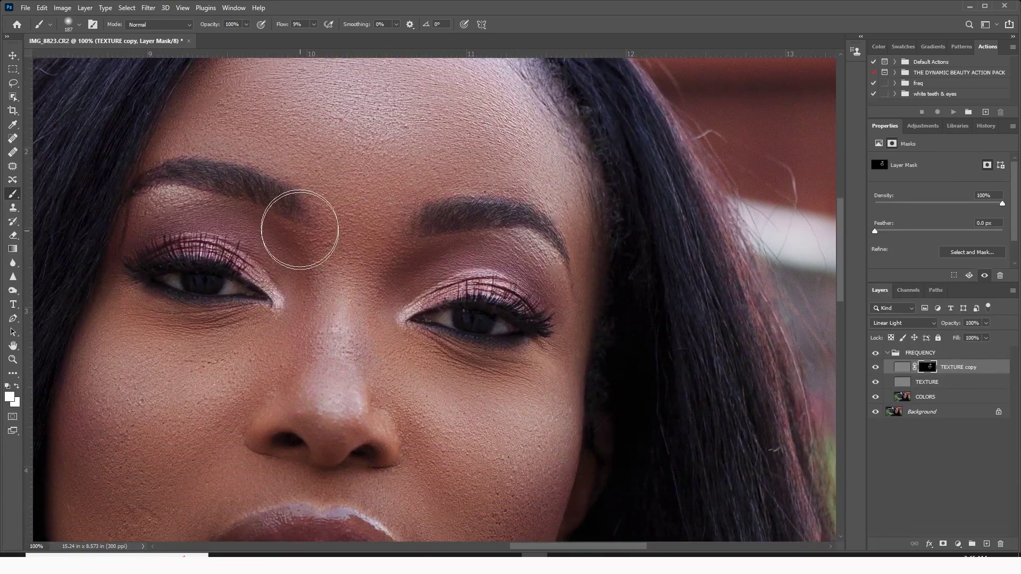
# Continue painting the mask over the lips, chin and forehead up to the hairline
pyautogui.moveTo(319, 239); pyautogui.dragTo(343, 107)
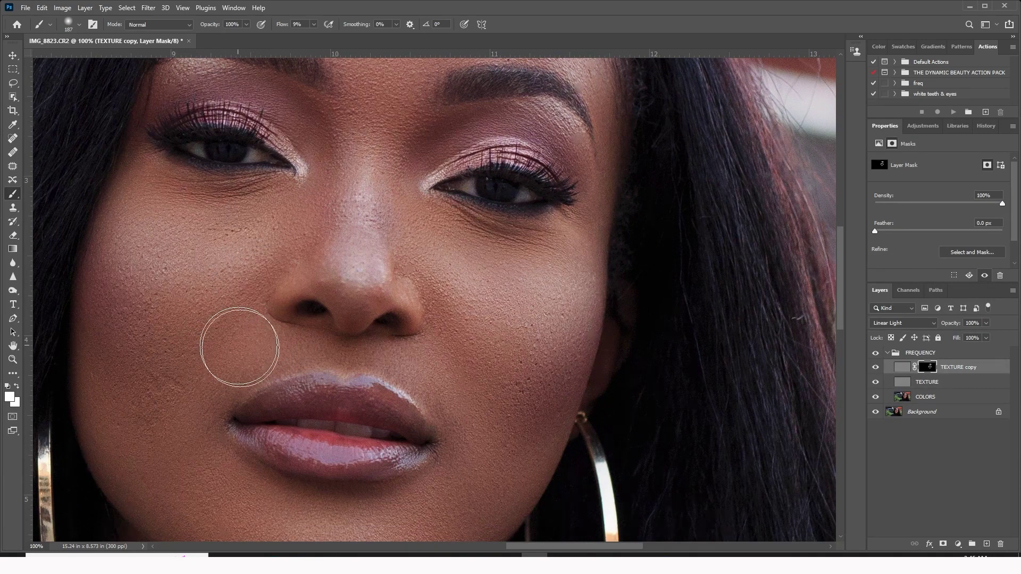
pyautogui.moveTo(486, 391); pyautogui.dragTo(478, 295)
pyautogui.moveTo(454, 335); pyautogui.dragTo(480, 232)
pyautogui.moveTo(525, 196); pyautogui.dragTo(529, 262)
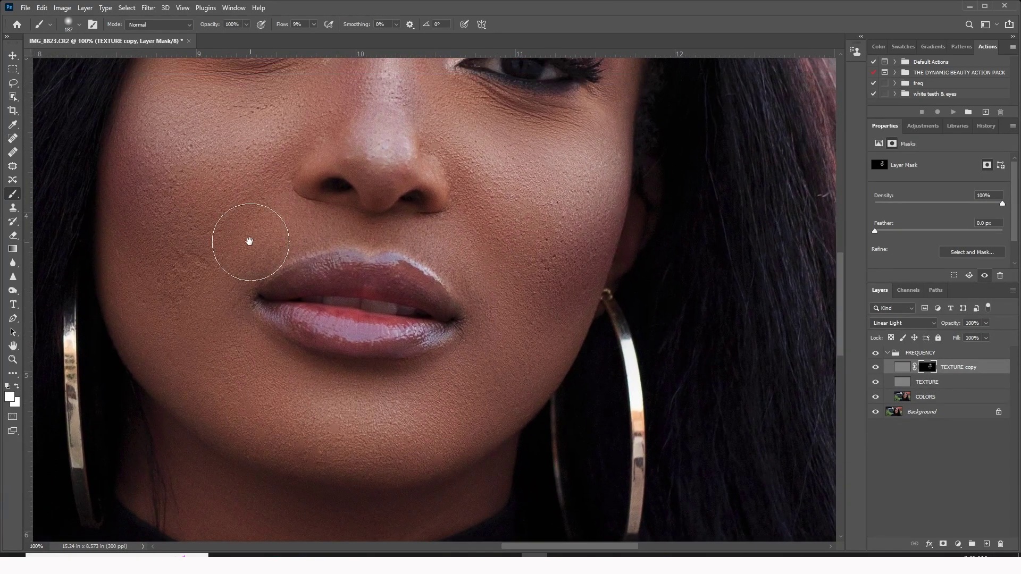
pyautogui.moveTo(249, 241); pyautogui.dragTo(305, 267)
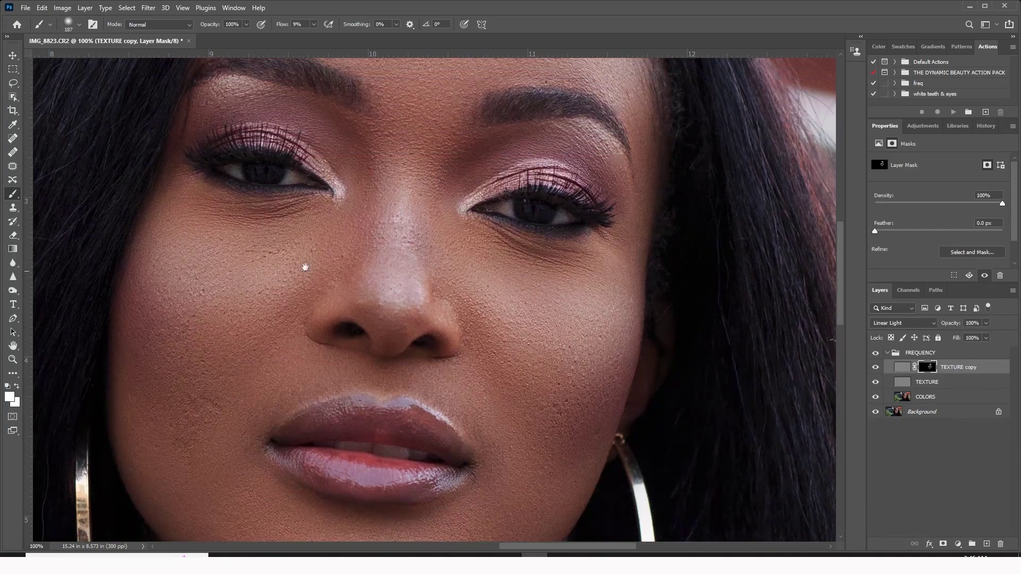
pyautogui.moveTo(406, 212); pyautogui.dragTo(405, 269)
pyautogui.moveTo(397, 85); pyautogui.dragTo(398, 277)
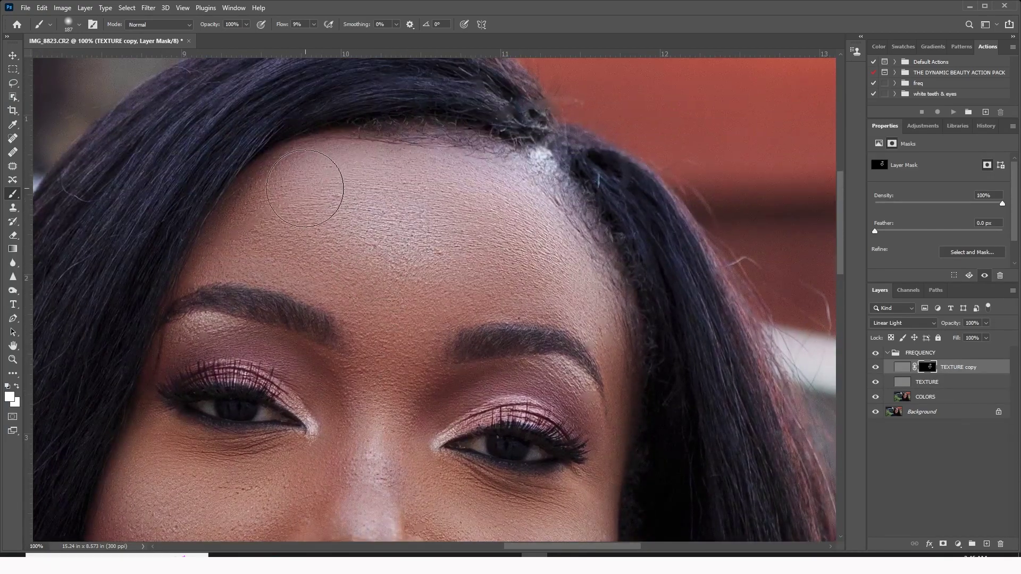
pyautogui.click(13, 359)
# Zoom out to 33.3%, back in to 50% on the face, and collapse the FREQUENCY group
pyautogui.keyDown('alt'); pyautogui.click(404, 298); pyautogui.keyUp('alt')
pyautogui.keyDown('alt'); pyautogui.click(403, 297); pyautogui.keyUp('alt')
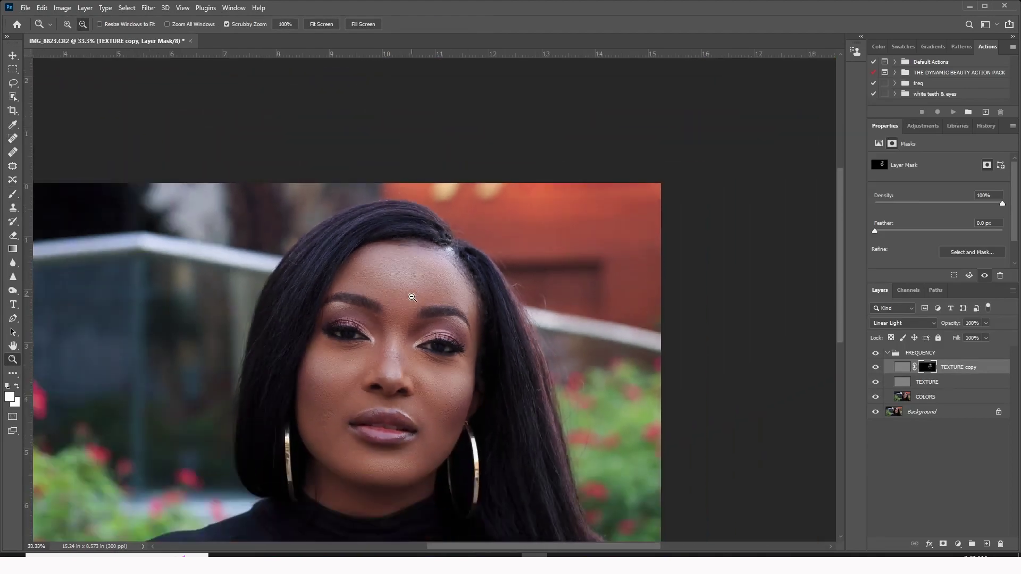
pyautogui.click(396, 354)
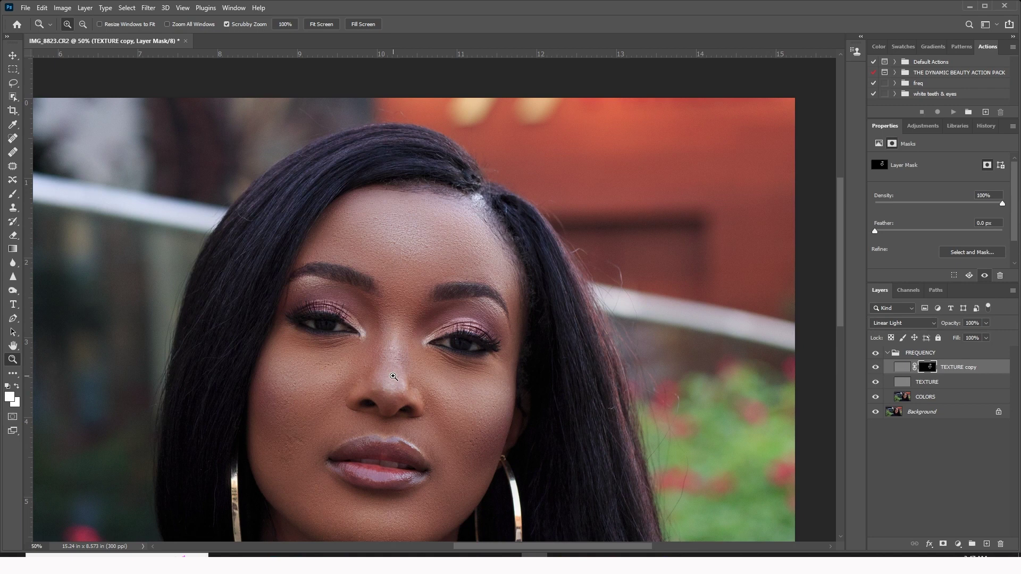
pyautogui.click(887, 353)
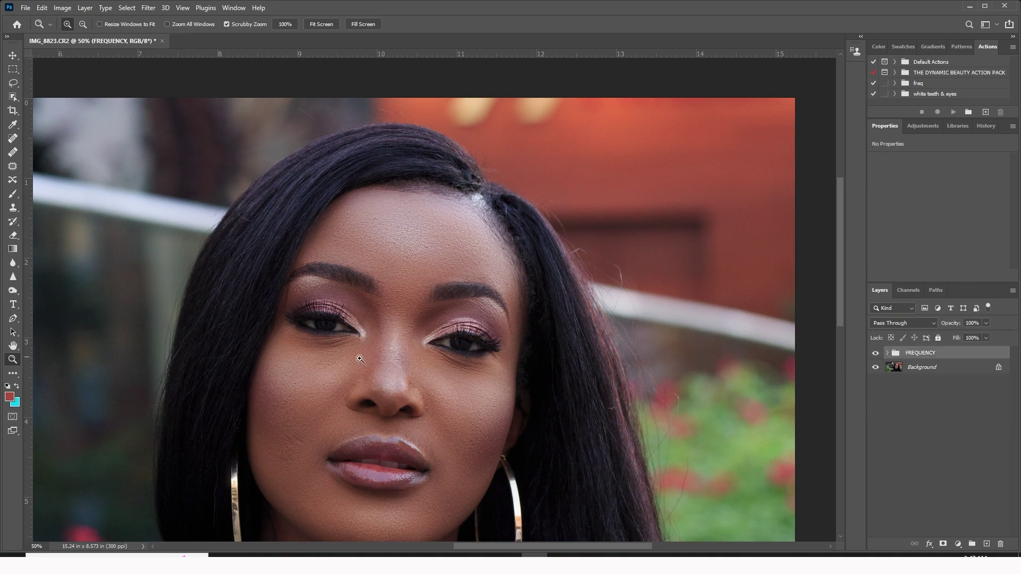
# At 66.7%, toggle FREQUENCY's visibility to compare before/after, leaving it visible and expanded
pyautogui.click(374, 336)
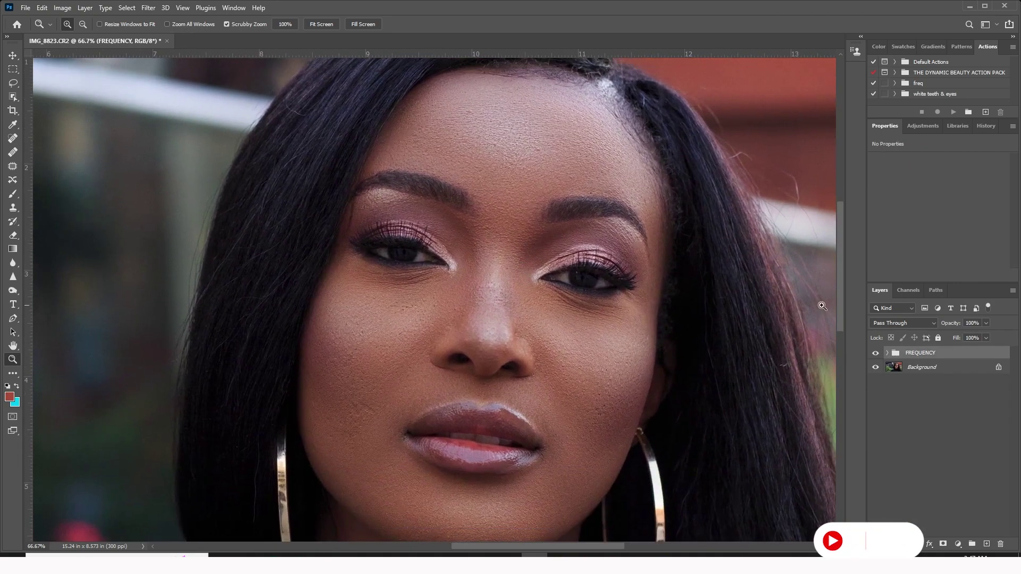
pyautogui.click(875, 353)
pyautogui.click(876, 353)
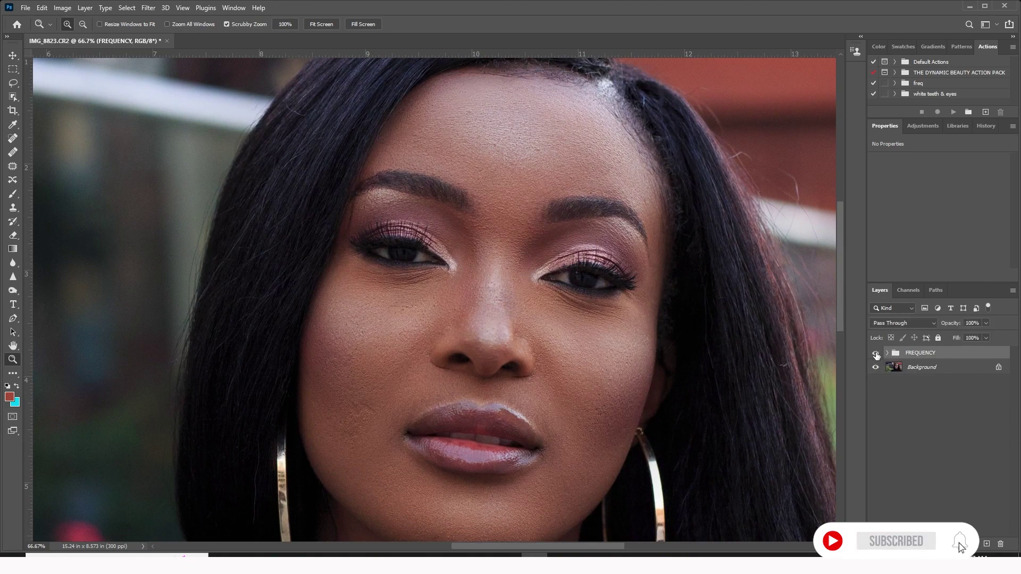
pyautogui.click(876, 354)
pyautogui.click(876, 353)
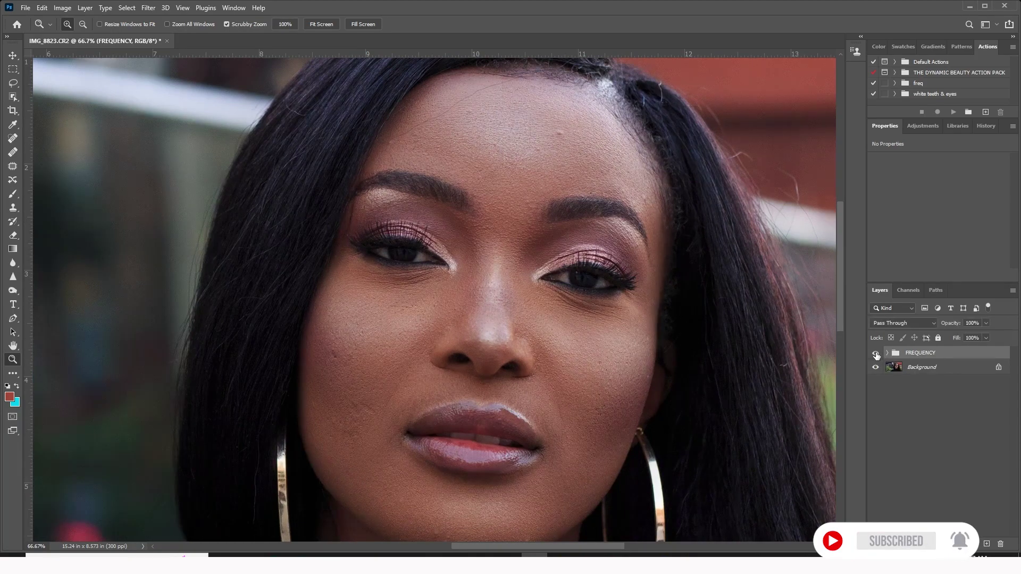
pyautogui.click(875, 353)
pyautogui.click(875, 354)
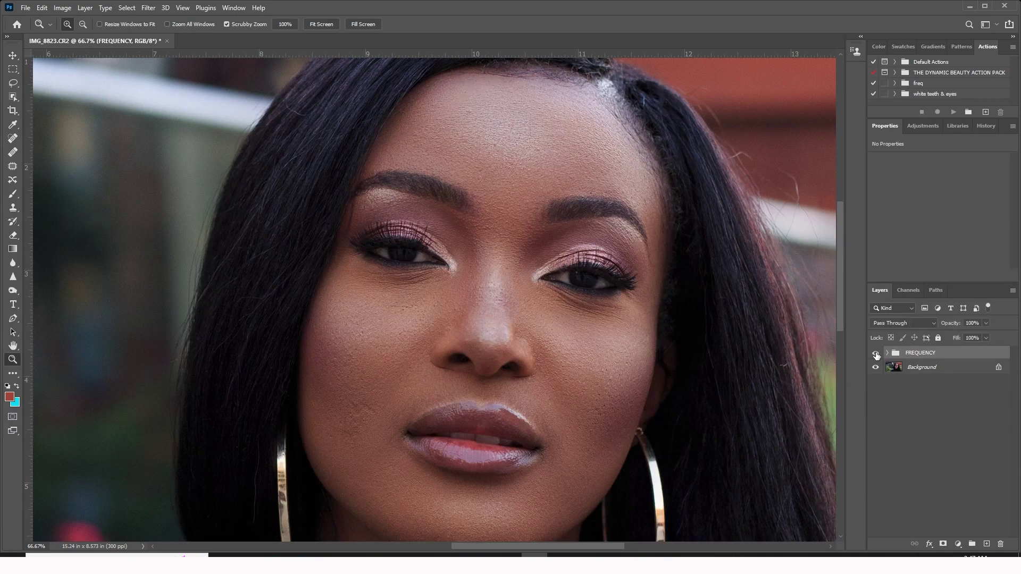
pyautogui.click(876, 354)
pyautogui.click(875, 353)
pyautogui.click(875, 353)
pyautogui.click(876, 354)
pyautogui.click(886, 353)
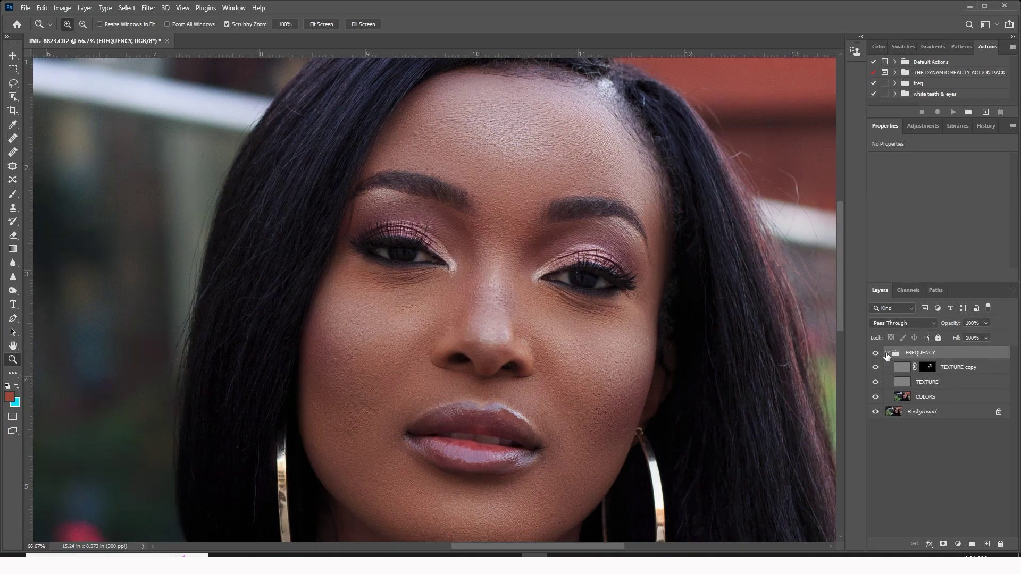